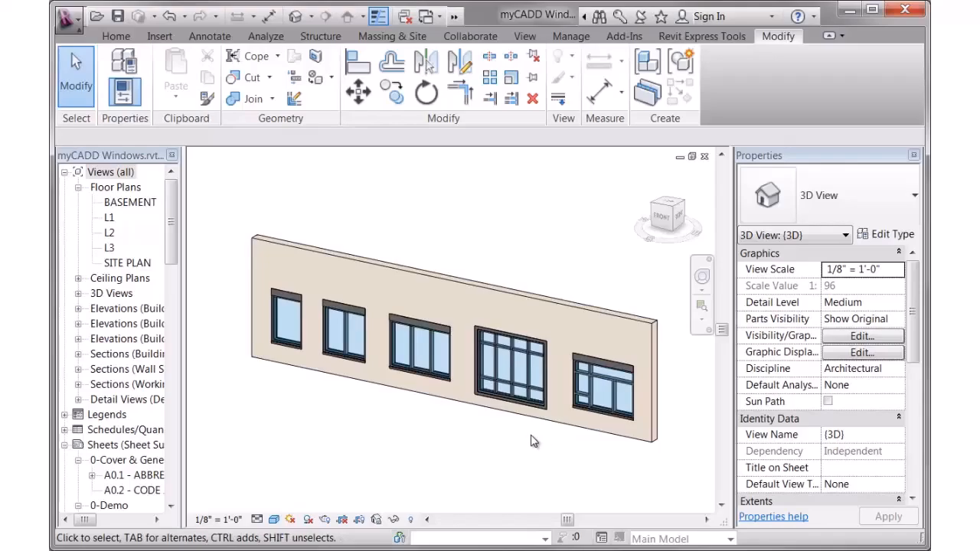
pyautogui.keyDown('shift'); pyautogui.moveTo(515, 422); pyautogui.dragTo(519, 422, button='middle'); pyautogui.keyUp('shift')
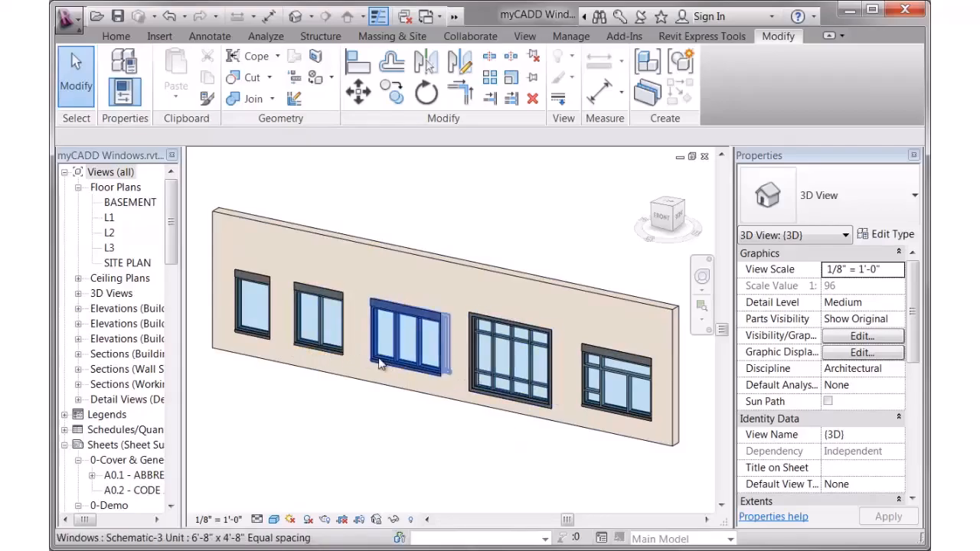
pyautogui.click(633, 378)
pyautogui.click(562, 472)
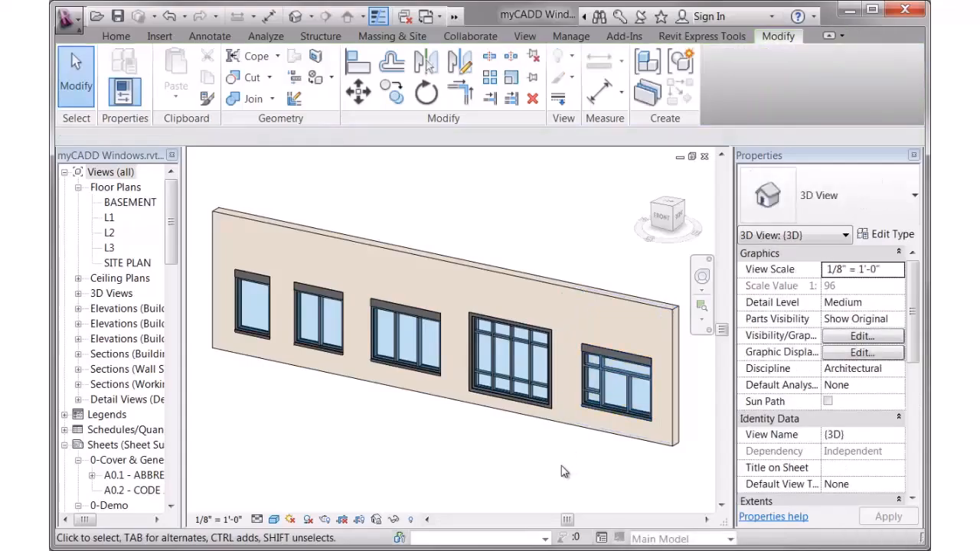
# Step: In the Schematic-4 Unit window's type properties, turn off Show Exterior Trim and turn on Show Exterior Sill and Show Exterior Header
pyautogui.scroll(3, 565, 456)
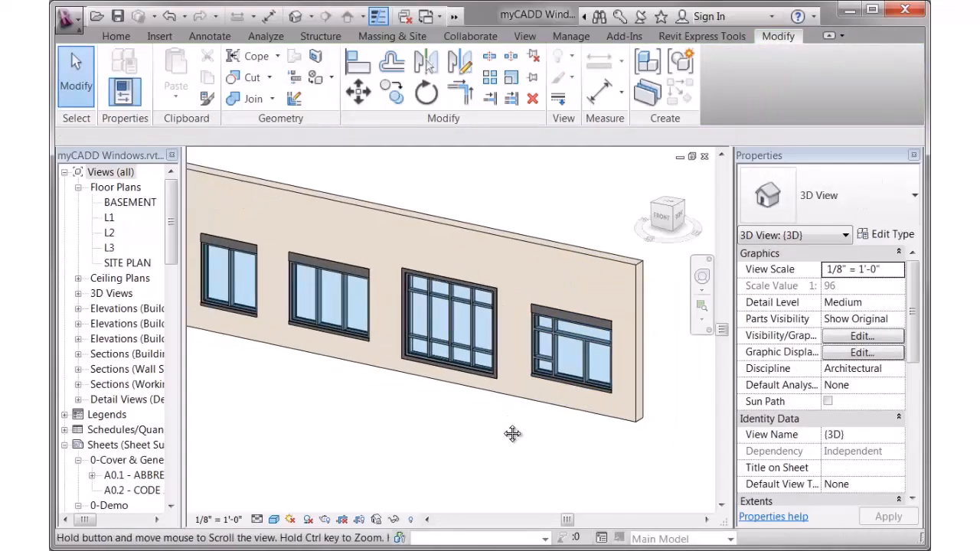
pyautogui.scroll(1, 481, 310)
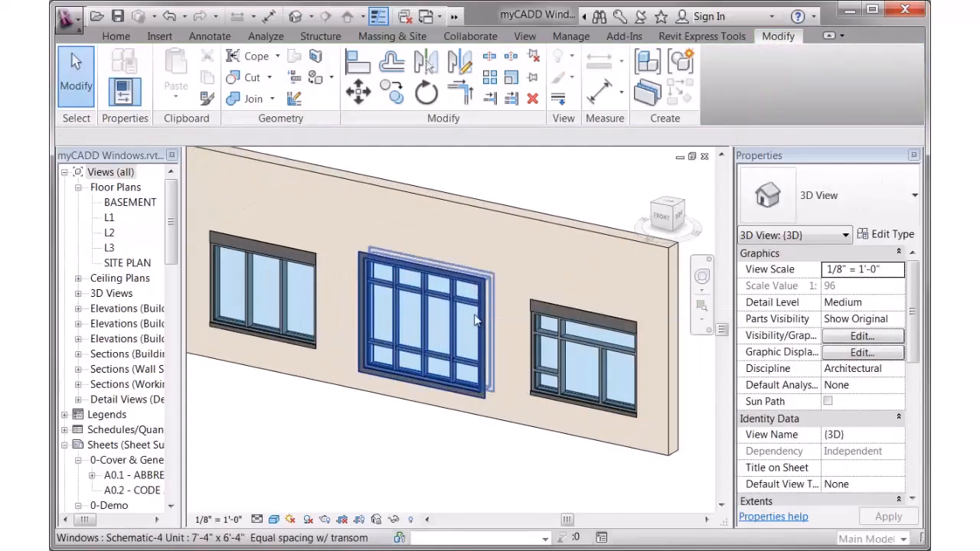
pyautogui.click(470, 314)
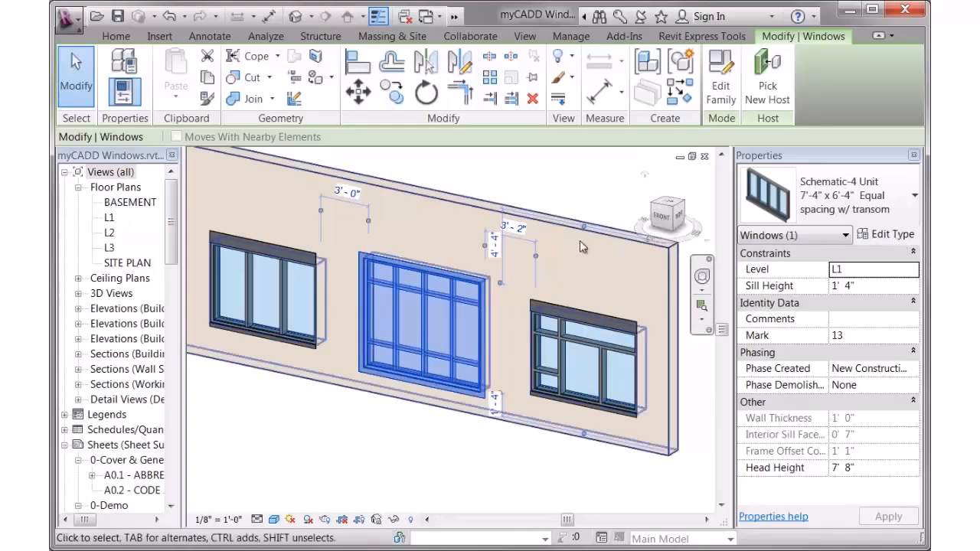
pyautogui.click(894, 237)
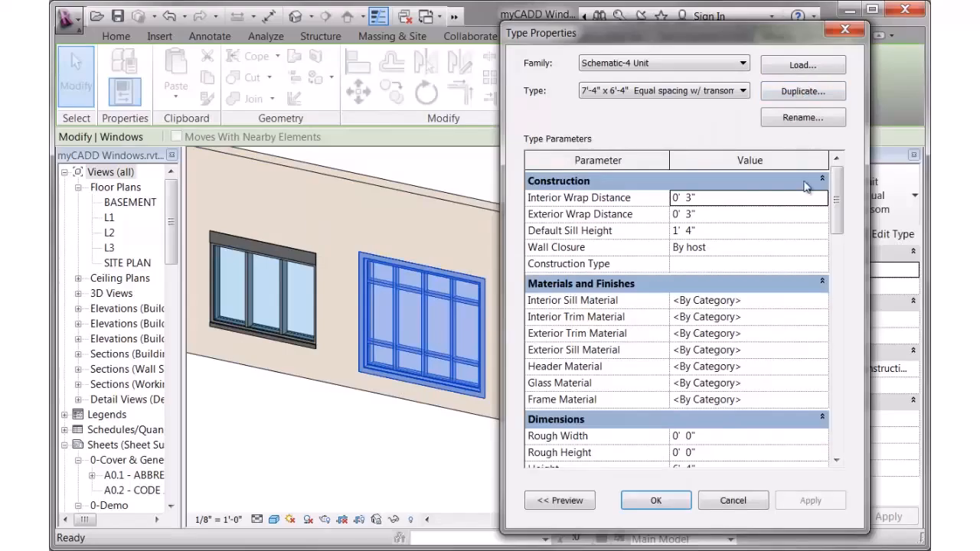
pyautogui.moveTo(840, 197); pyautogui.dragTo(837, 407)
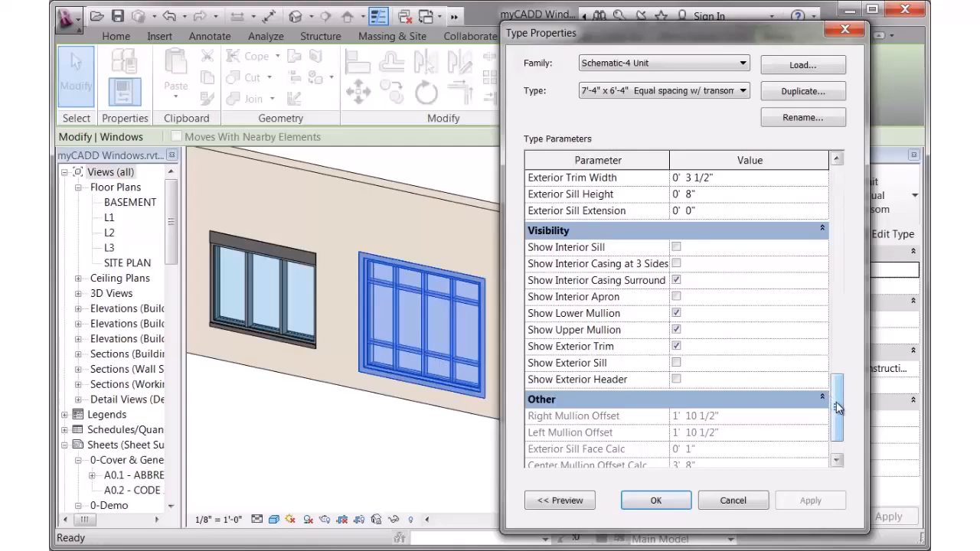
pyautogui.scroll(1, 839, 406)
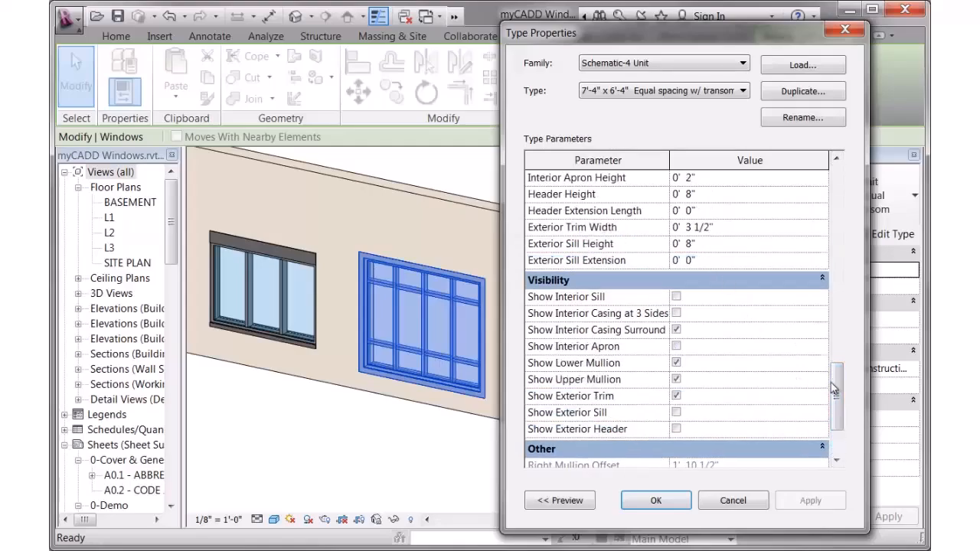
pyautogui.scroll(-2, 838, 395)
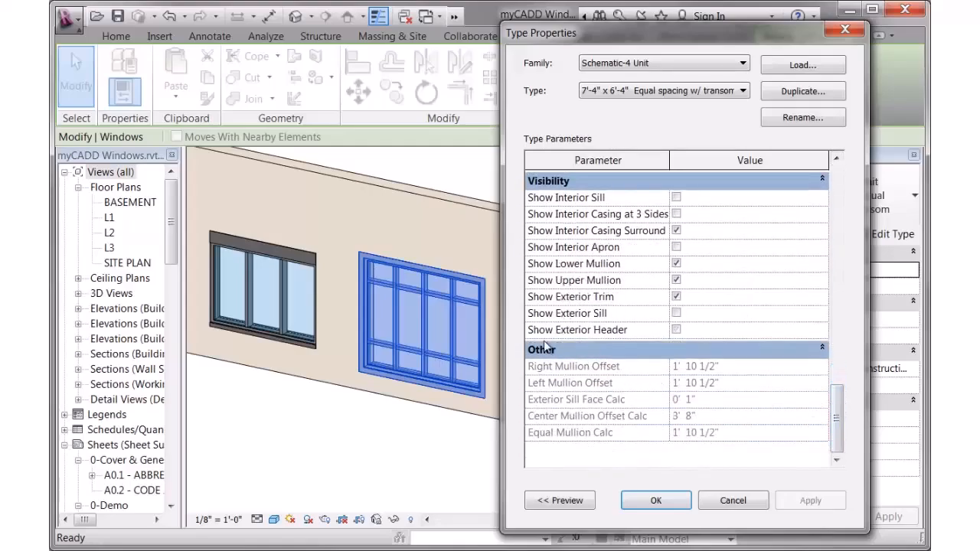
pyautogui.click(677, 298)
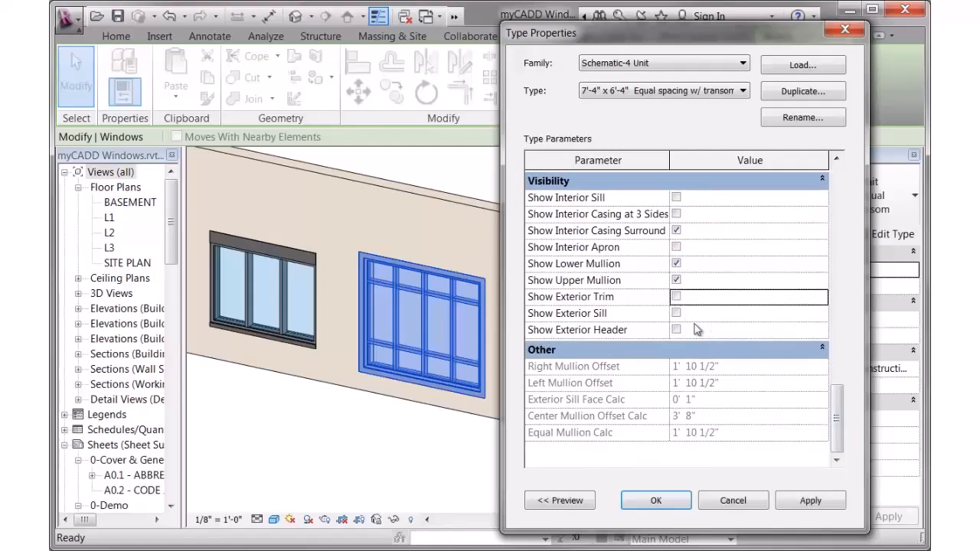
pyautogui.click(677, 313)
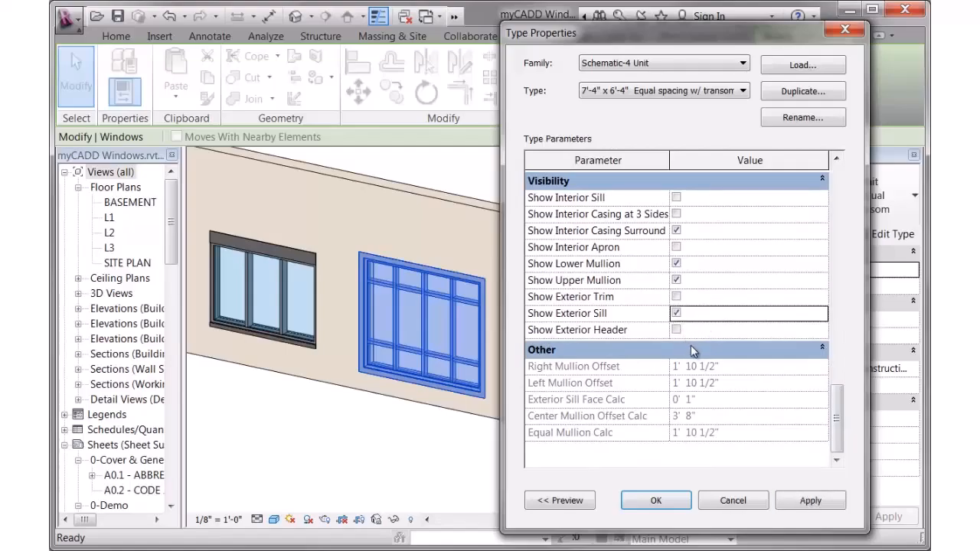
pyautogui.click(676, 331)
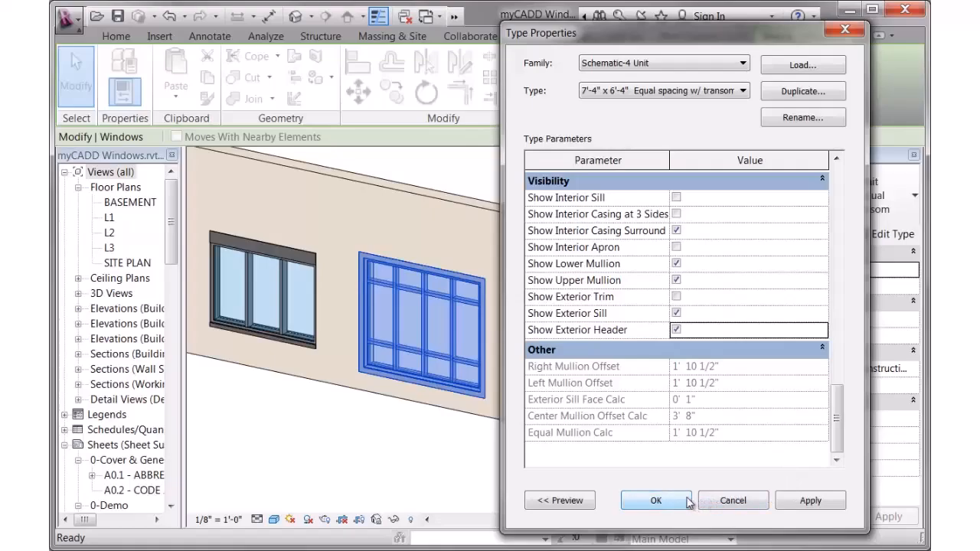
pyautogui.press('Return')
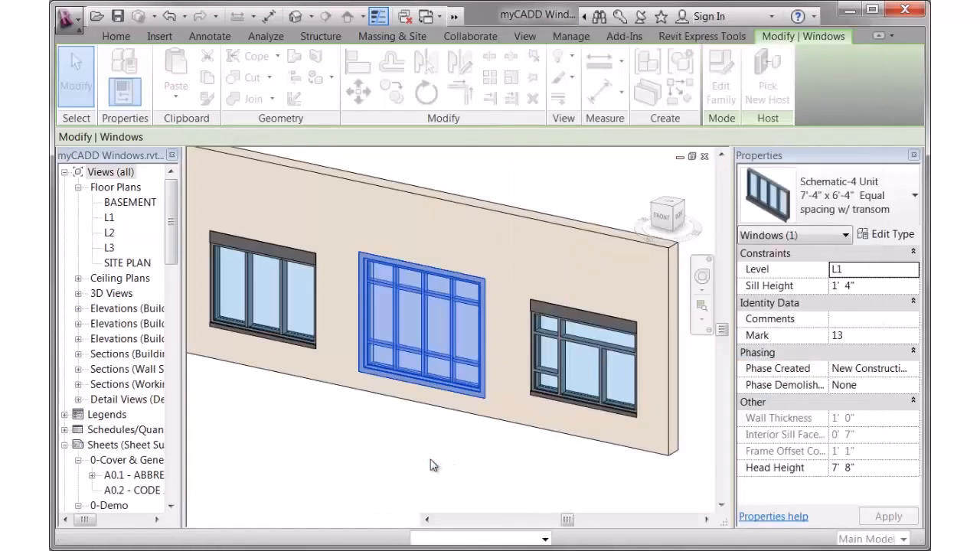
pyautogui.click(431, 464)
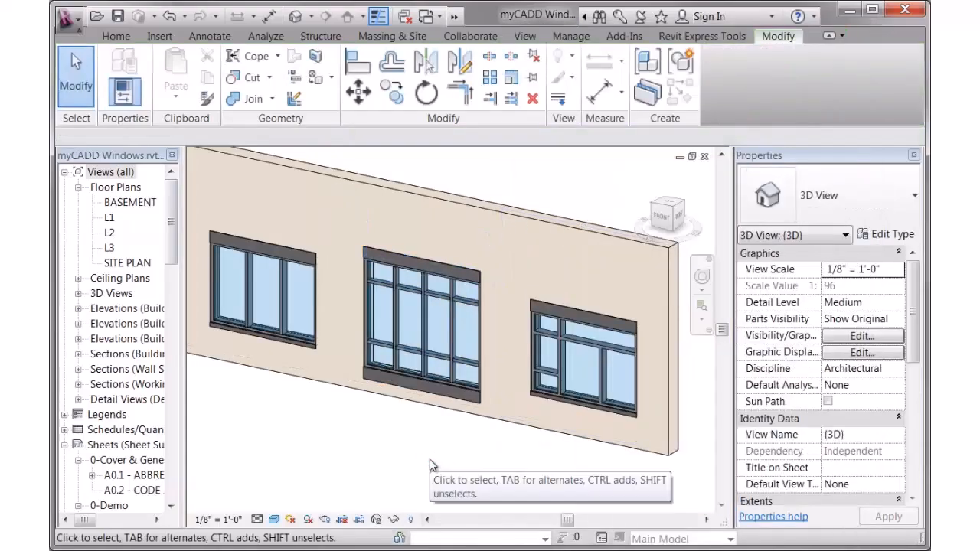
# Step: On the wall's interior side, switch the four-unit window type from Interior Casing Surround to Interior Sill, Interior Casing at 3 Sides and Interior Apron
pyautogui.click(476, 407)
pyautogui.keyDown('shift'); pyautogui.moveTo(555, 467); pyautogui.dragTo(344, 450, button='middle'); pyautogui.keyUp('shift')
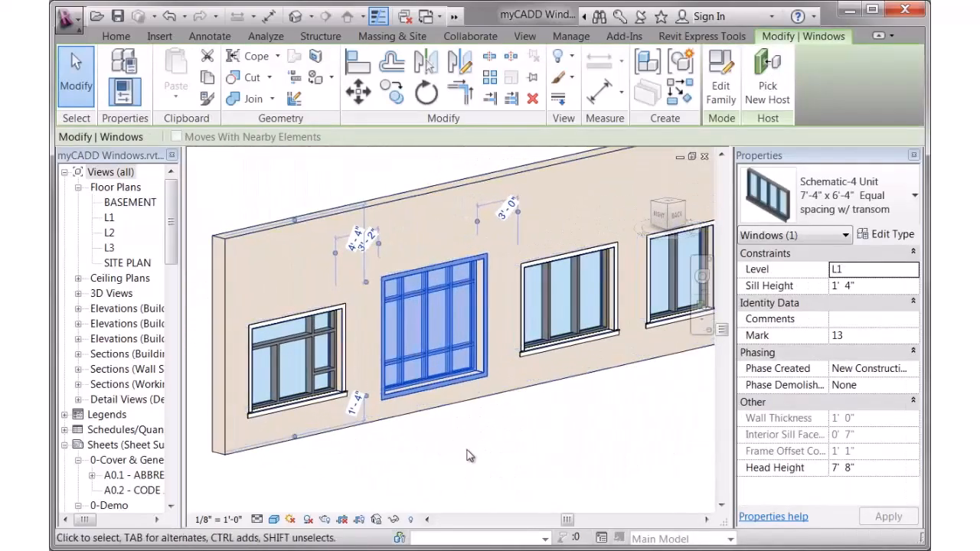
pyautogui.click(470, 456)
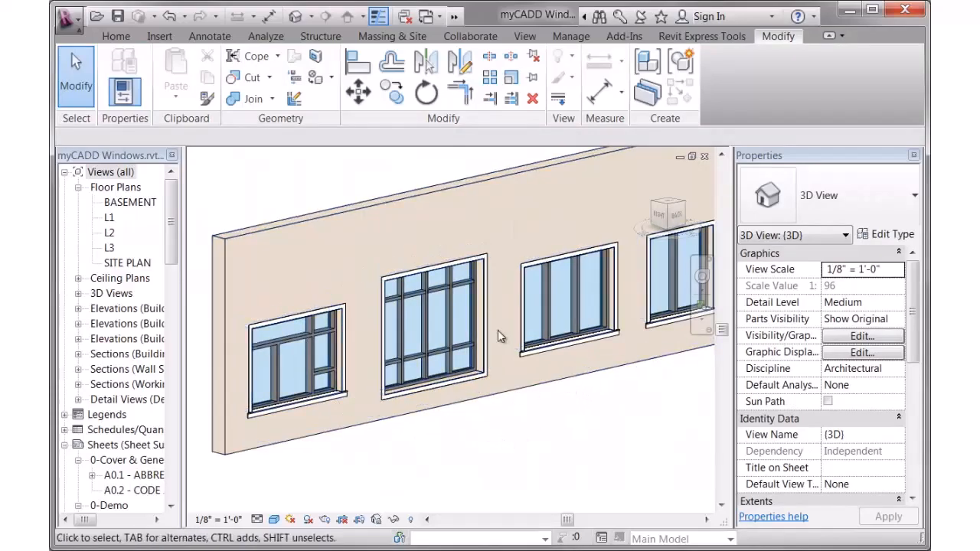
pyautogui.scroll(3, 499, 336)
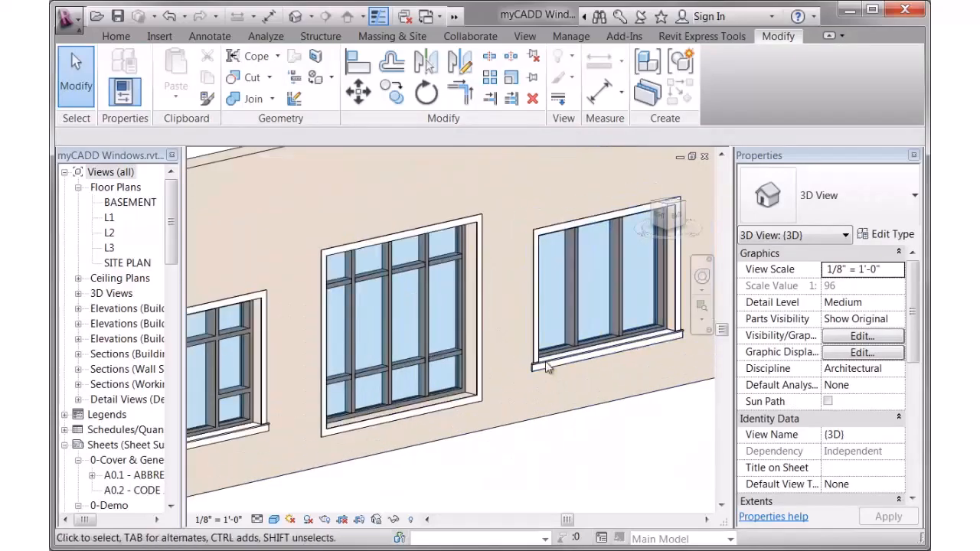
pyautogui.click(477, 408)
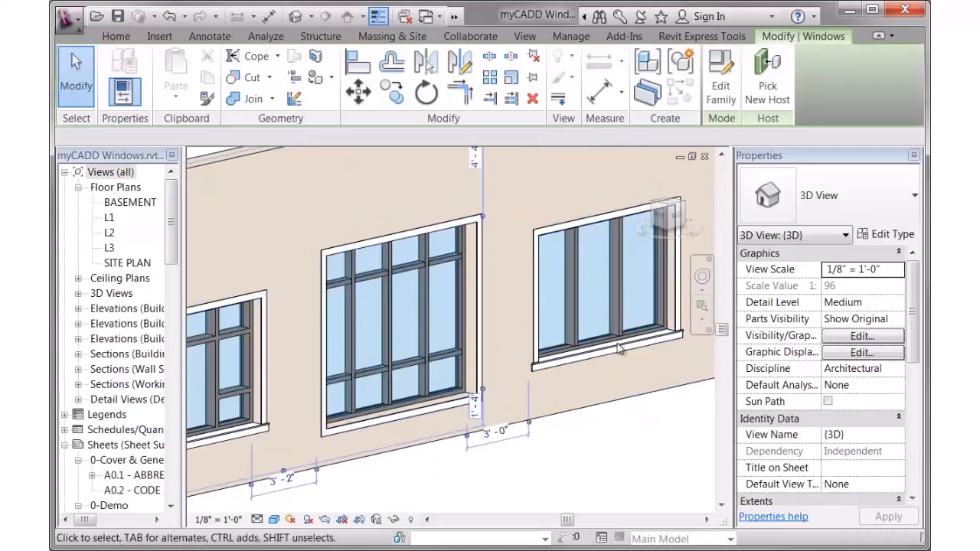
pyautogui.click(891, 237)
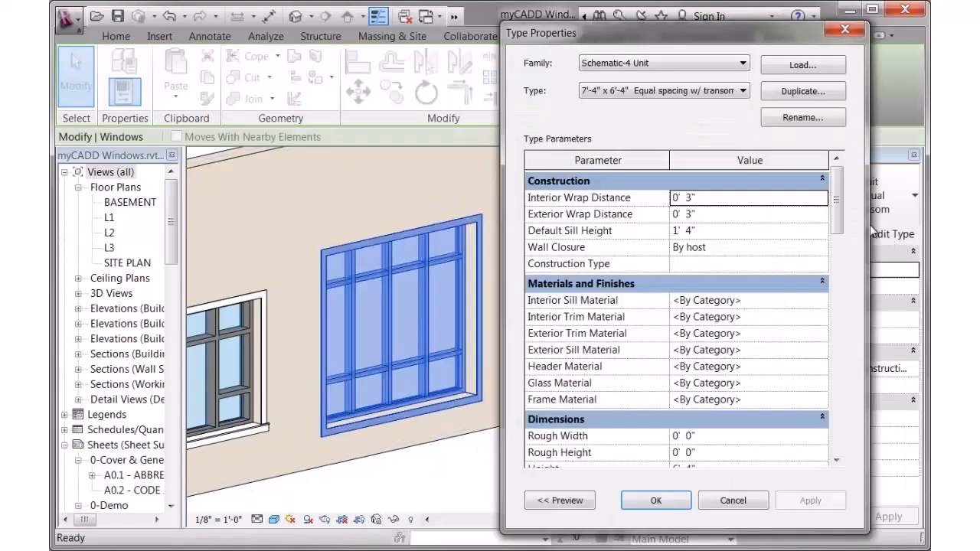
pyautogui.moveTo(836, 218); pyautogui.dragTo(836, 429)
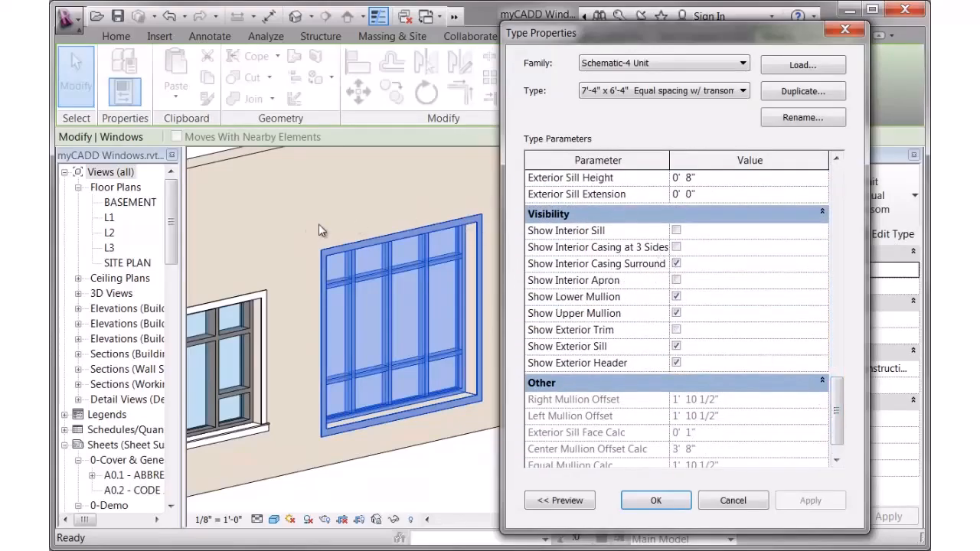
pyautogui.click(677, 264)
pyautogui.click(677, 264)
pyautogui.click(676, 230)
pyautogui.click(678, 248)
pyautogui.click(676, 281)
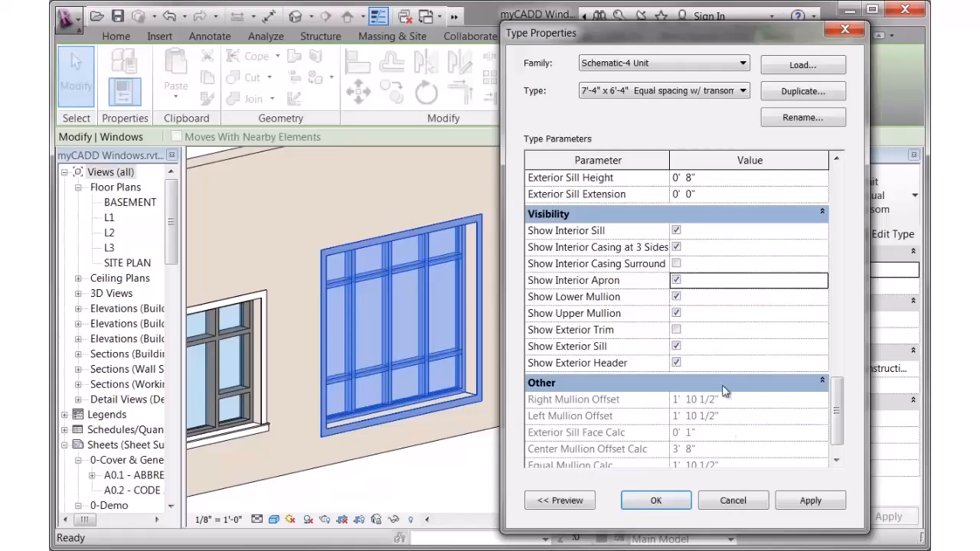
pyautogui.click(671, 507)
pyautogui.click(554, 479)
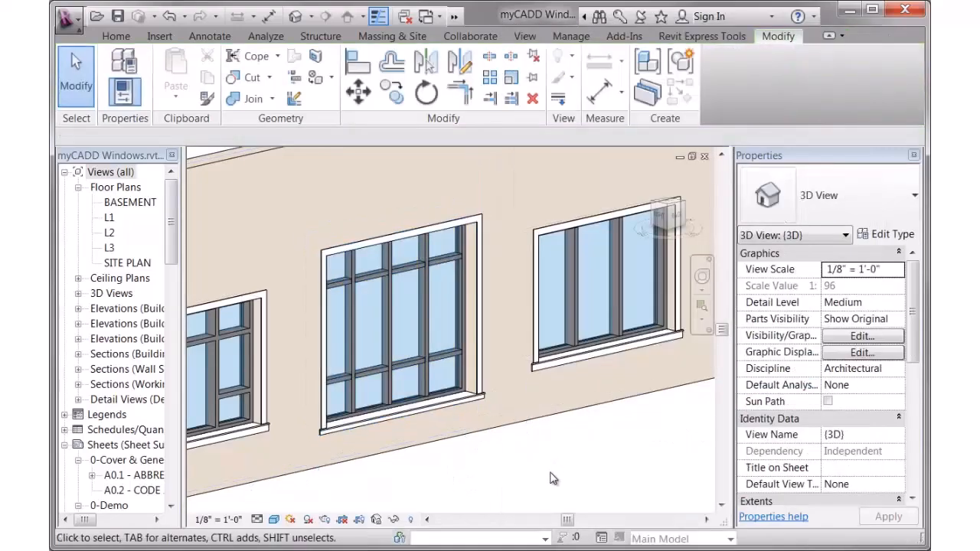
# Step: Turn off Show Lower Mullion and Show Upper Mullion in the four-unit window's type properties
pyautogui.click(474, 402)
pyautogui.click(894, 236)
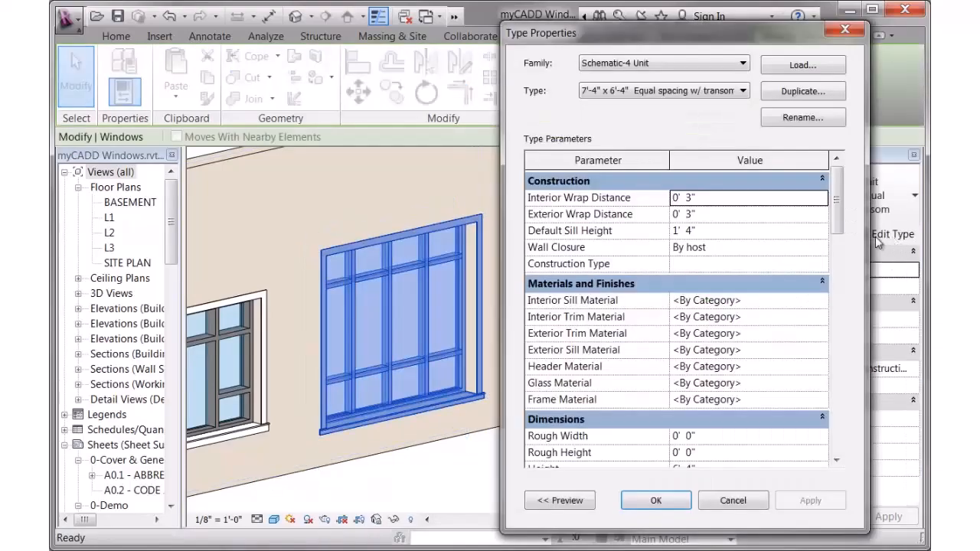
pyautogui.moveTo(838, 196); pyautogui.dragTo(820, 405)
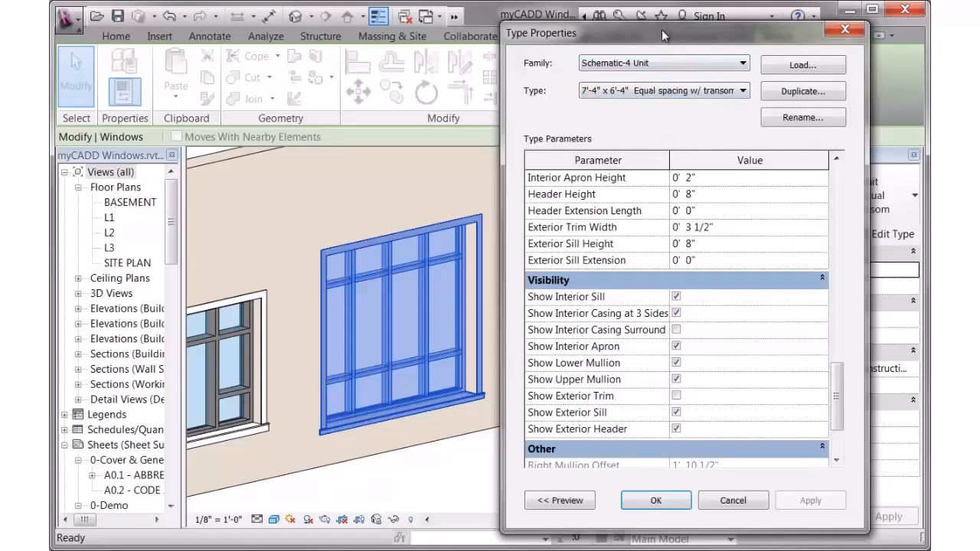
pyautogui.moveTo(662, 29); pyautogui.dragTo(907, 33)
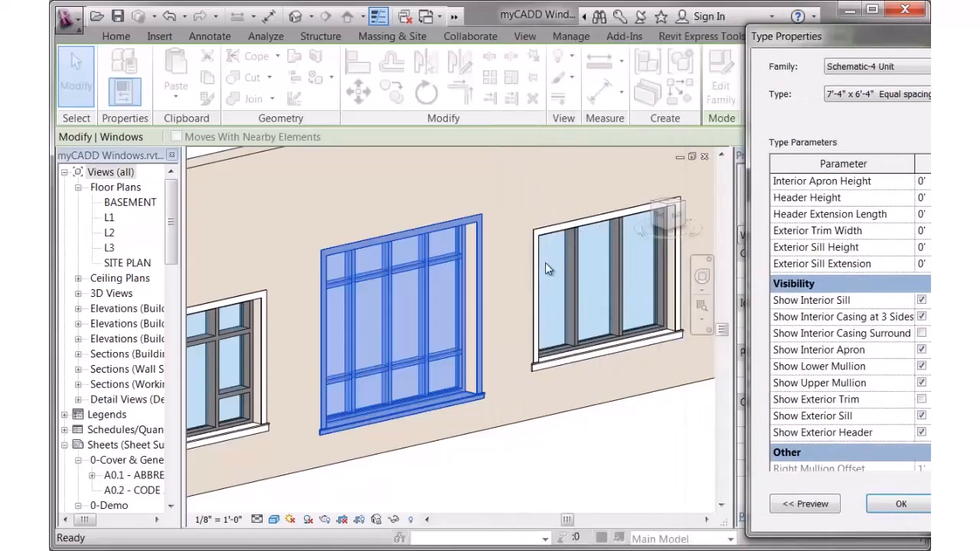
pyautogui.moveTo(864, 42); pyautogui.dragTo(655, 36)
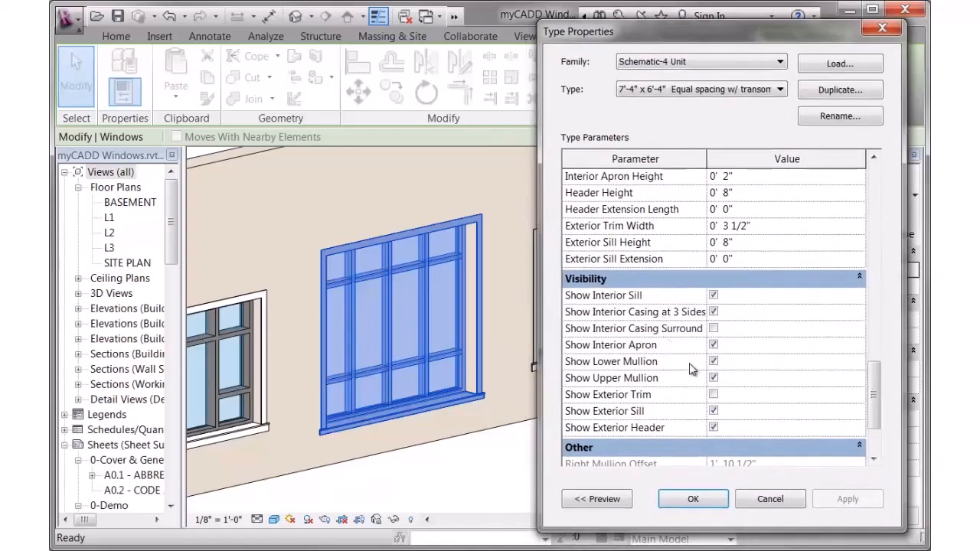
pyautogui.click(714, 361)
pyautogui.click(715, 378)
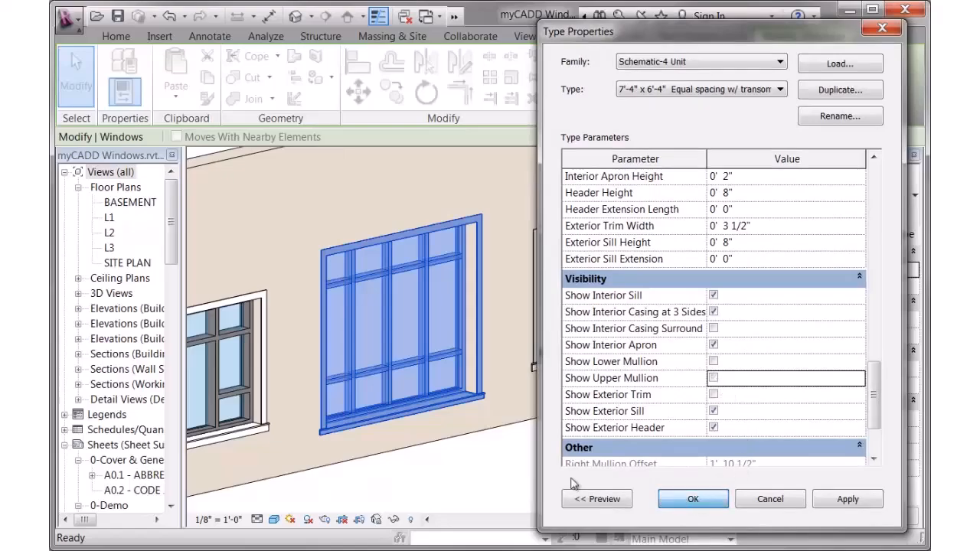
pyautogui.press('Return')
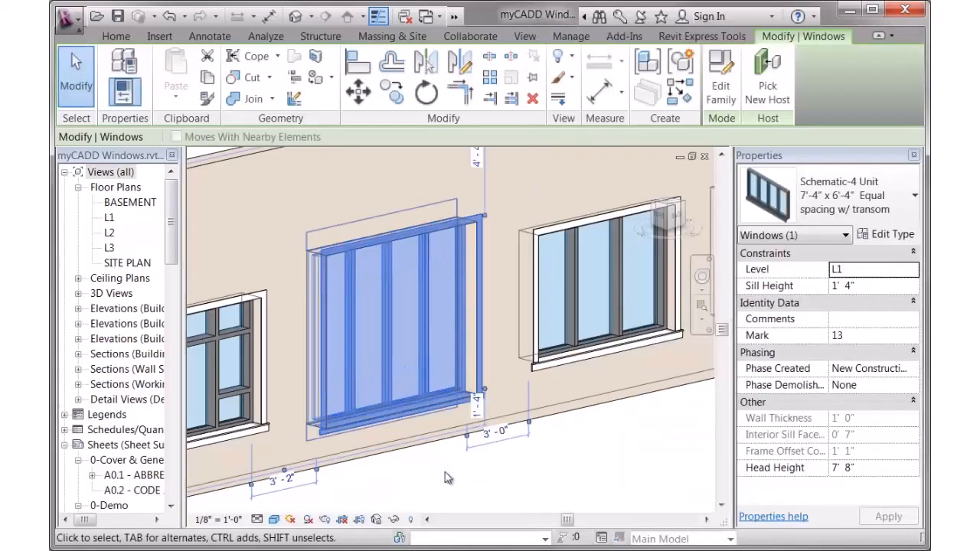
pyautogui.click(490, 481)
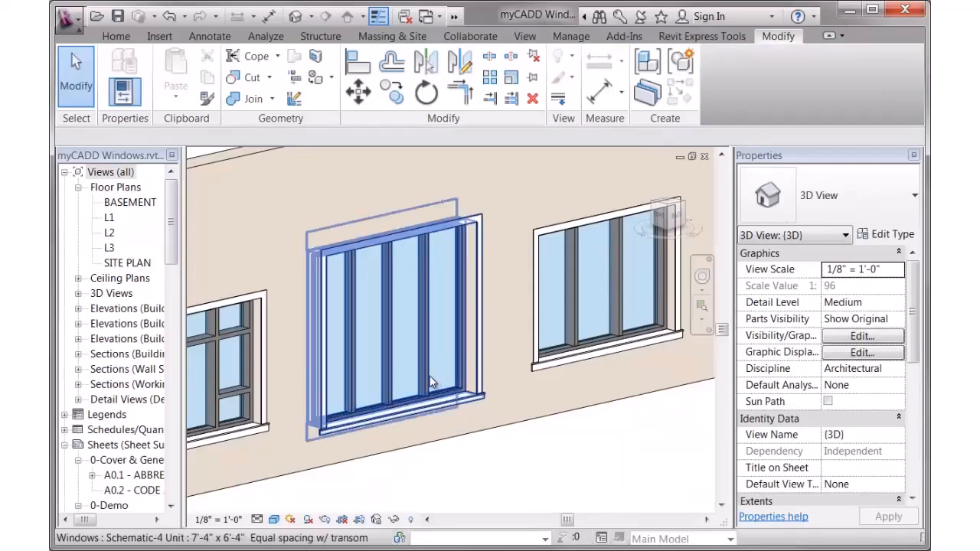
# Step: Turn off Equal Vertical Mullion Spacing in the four-unit window's type dimensions and apply the change to the model
pyautogui.click(437, 383)
pyautogui.click(893, 234)
pyautogui.moveTo(875, 219); pyautogui.dragTo(877, 277)
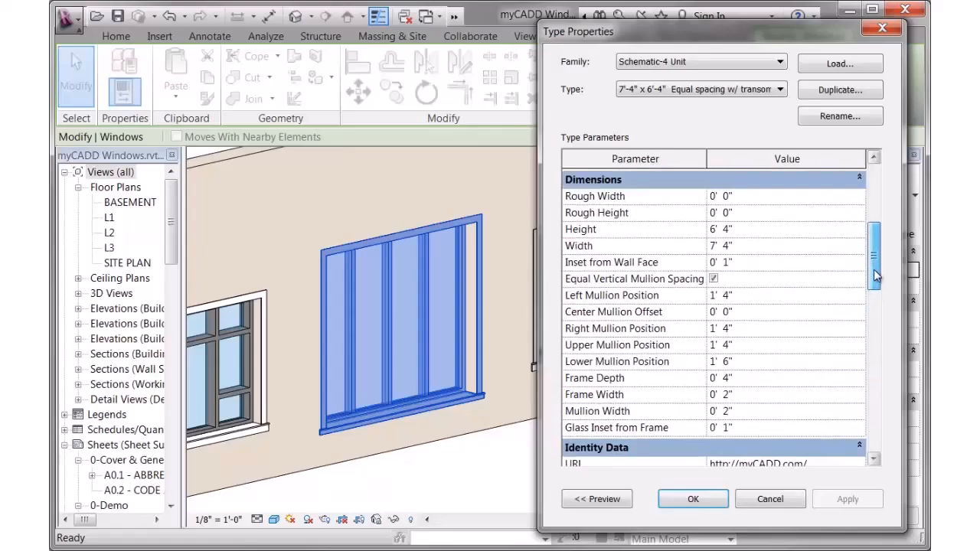
pyautogui.click(756, 233)
pyautogui.click(754, 244)
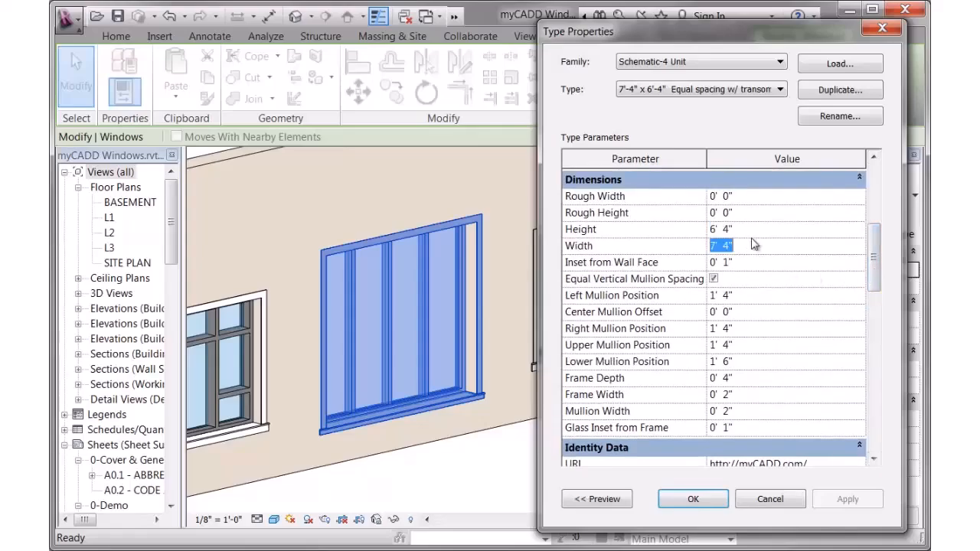
pyautogui.click(751, 232)
pyautogui.click(754, 246)
pyautogui.click(713, 280)
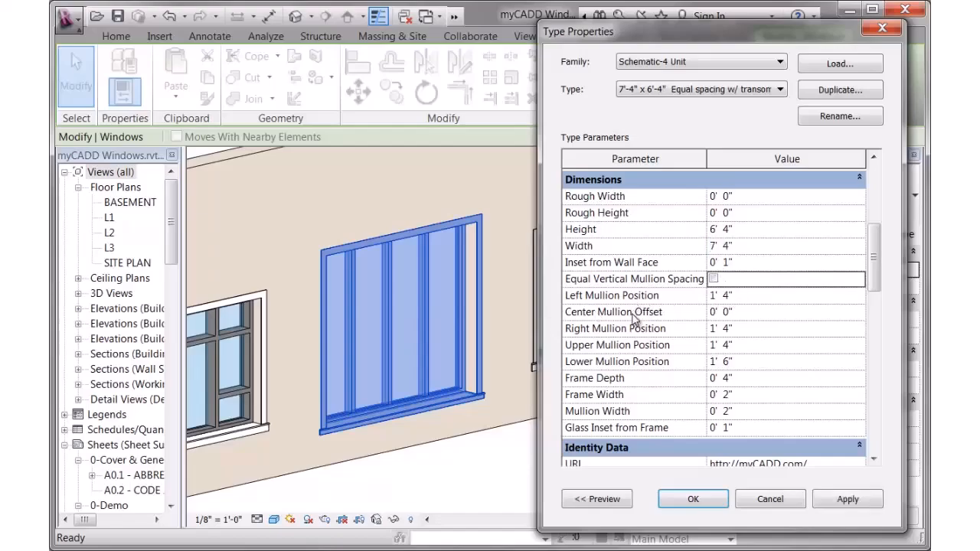
pyautogui.click(838, 501)
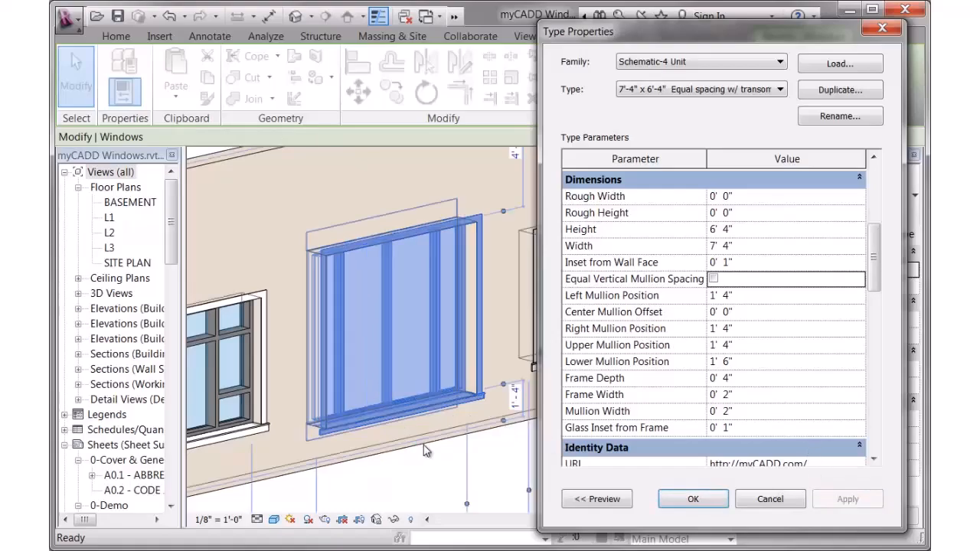
# Step: Set the window type's Center Mullion Offset to 1' 0" and apply it
pyautogui.click(746, 297)
pyautogui.click(749, 312)
pyautogui.write('1')
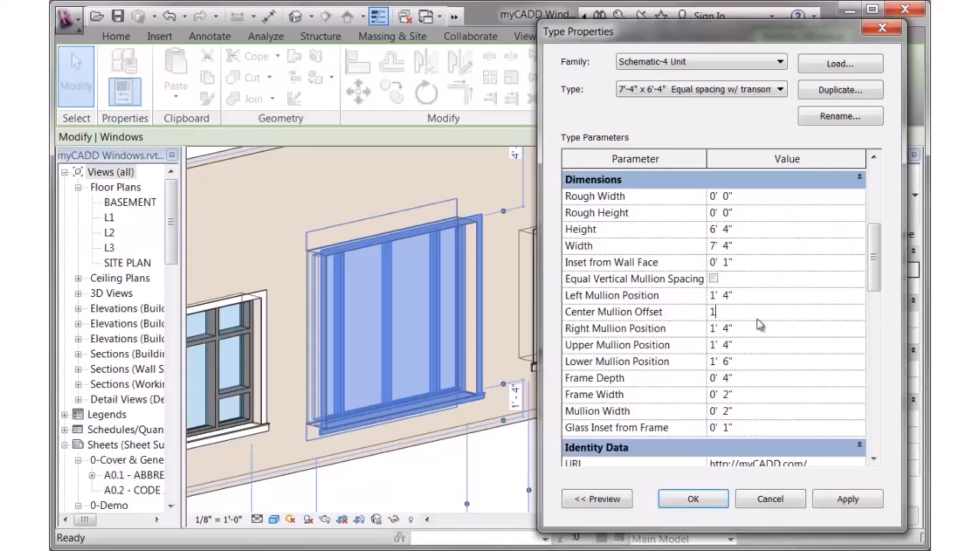
pyautogui.click(847, 498)
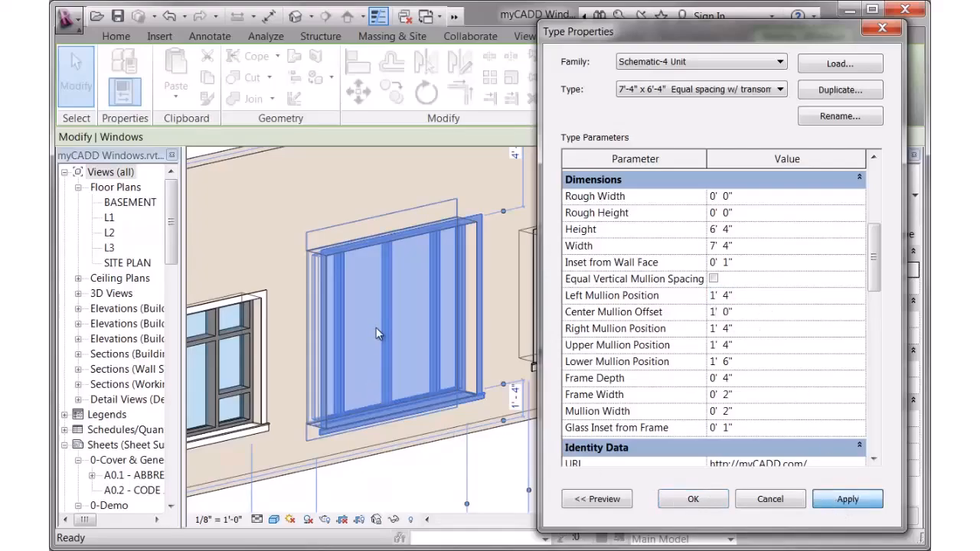
# Step: Set the window type's Center Mullion Offset to 0 and both Upper and Lower Mullion Position to 2' 0", and apply the changes
pyautogui.click(762, 316)
pyautogui.write('0')
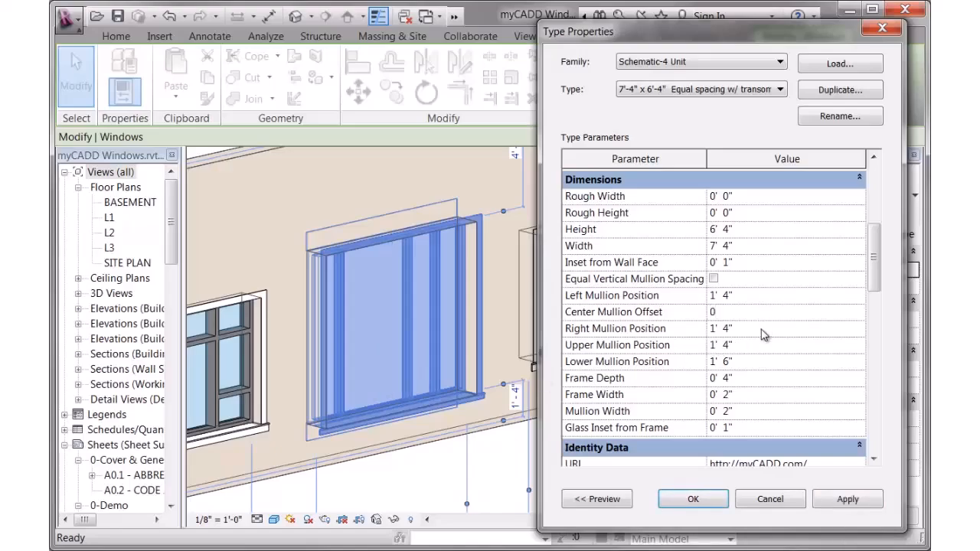
pyautogui.click(768, 348)
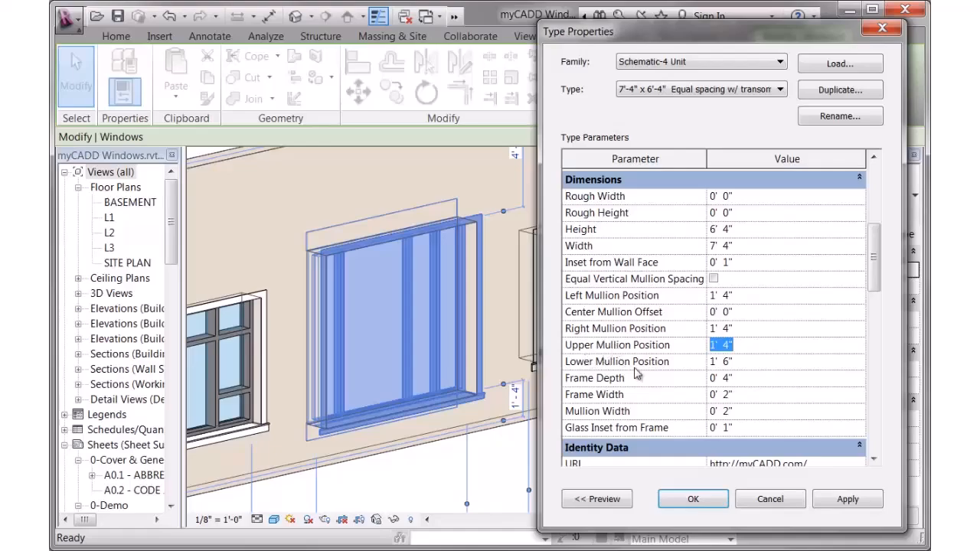
pyautogui.write('2')
pyautogui.click(761, 365)
pyautogui.write('2')
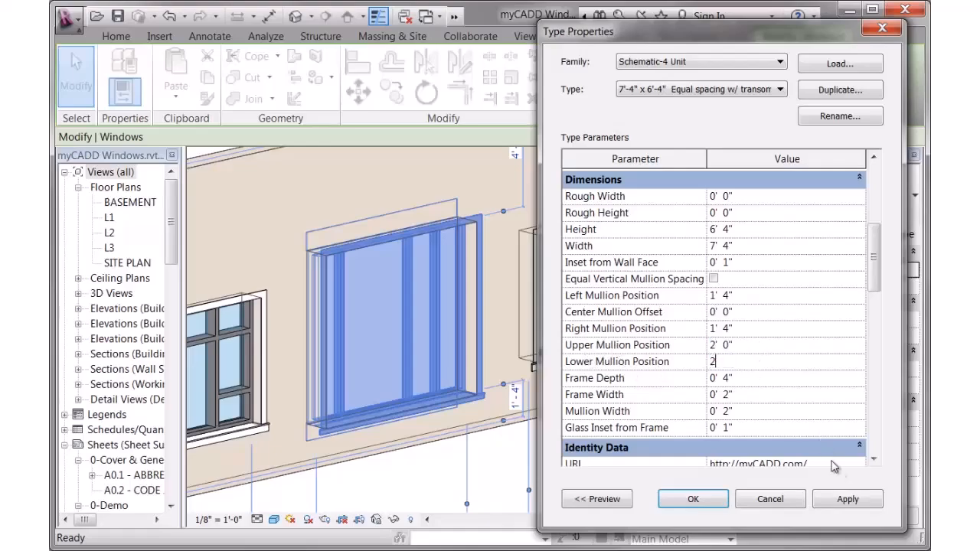
pyautogui.click(849, 494)
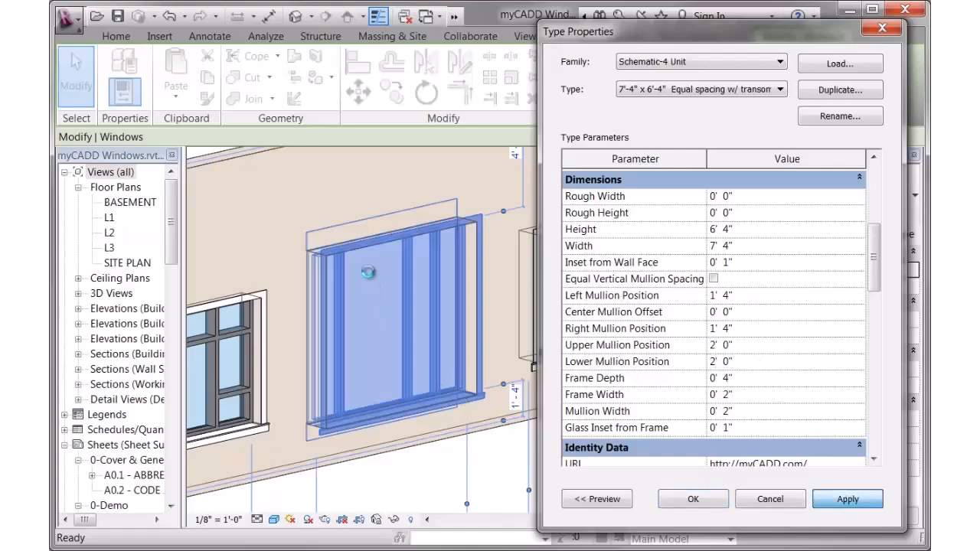
# Step: Turn on Show Lower Mullion and Show Upper Mullion in the window type's visibility settings and apply the change
pyautogui.moveTo(877, 277); pyautogui.dragTo(880, 452)
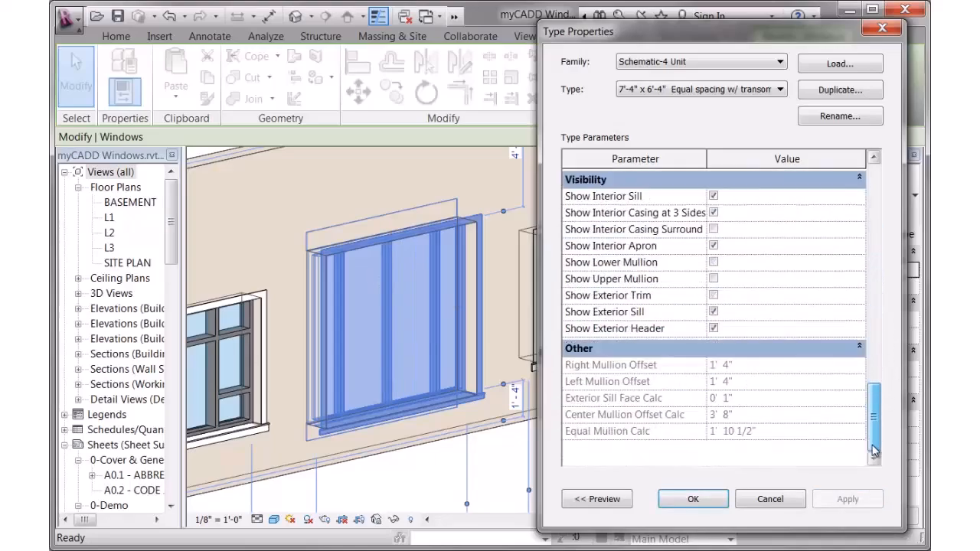
pyautogui.click(713, 262)
pyautogui.click(713, 279)
pyautogui.click(862, 500)
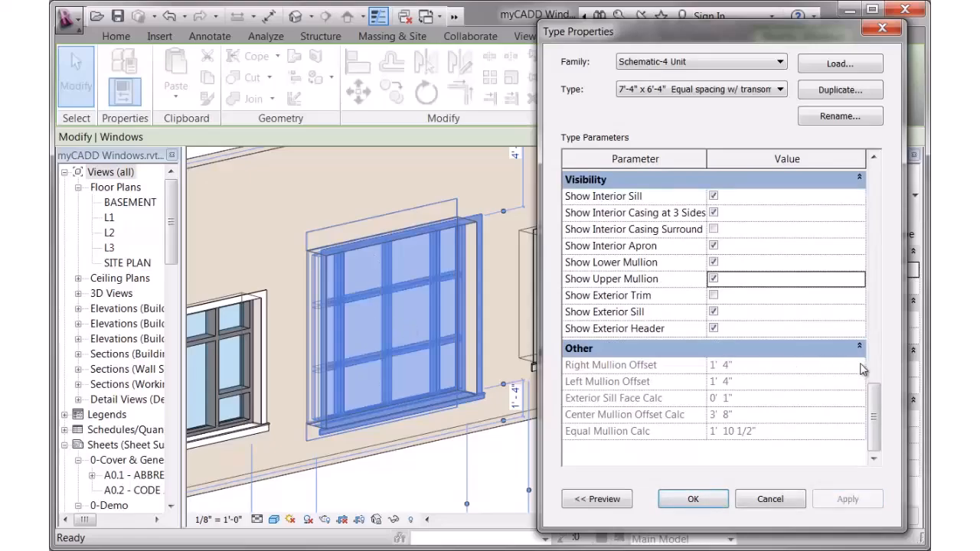
# Step: Turn on Equal Vertical Mullion Spacing and set Frame Depth to 0' 6" in the window type's dimensions, accepting the changes
pyautogui.moveTo(874, 403); pyautogui.dragTo(878, 242)
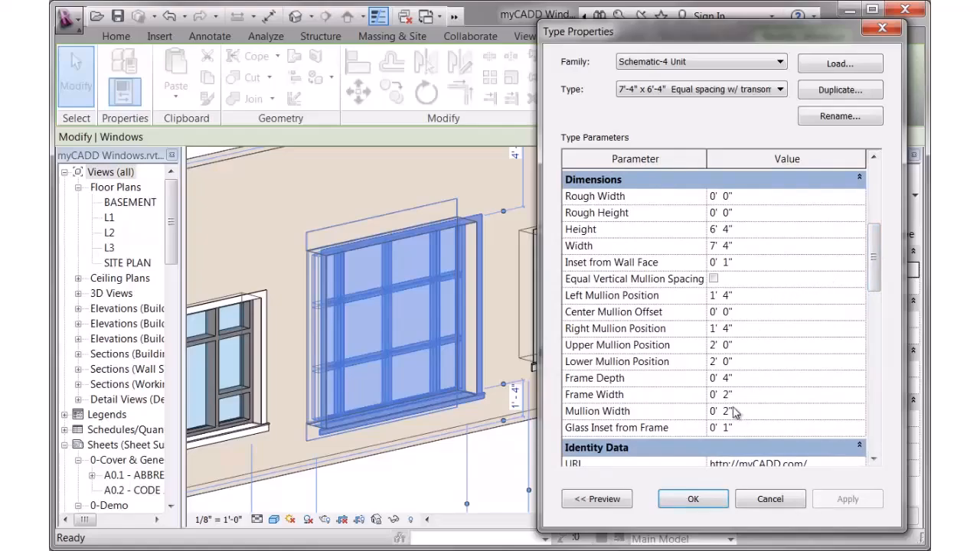
pyautogui.click(718, 282)
pyautogui.click(715, 280)
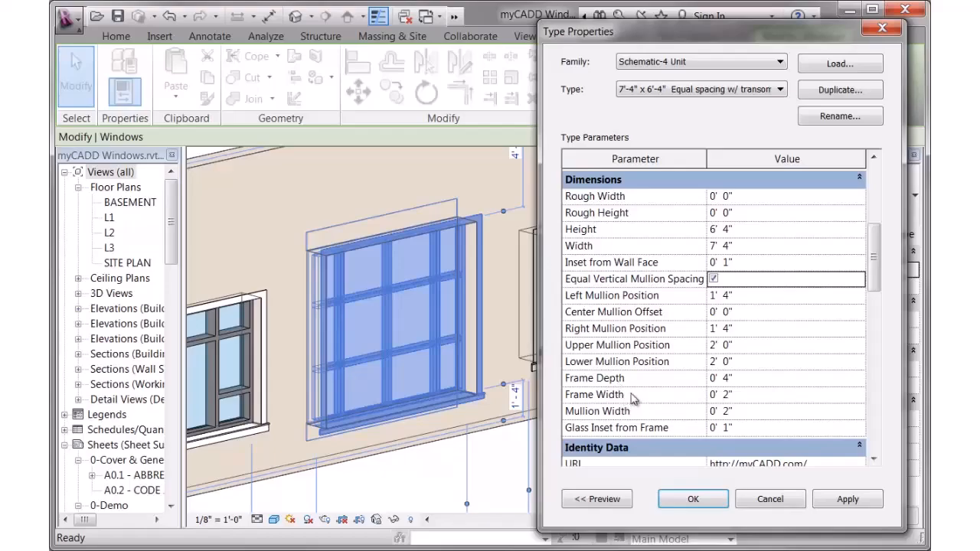
pyautogui.click(729, 378)
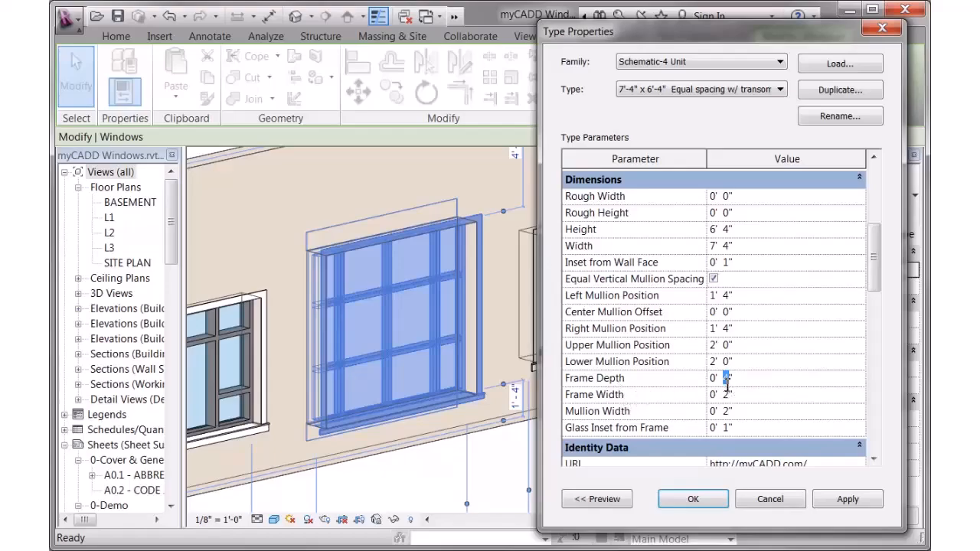
pyautogui.write('6')
pyautogui.click(693, 498)
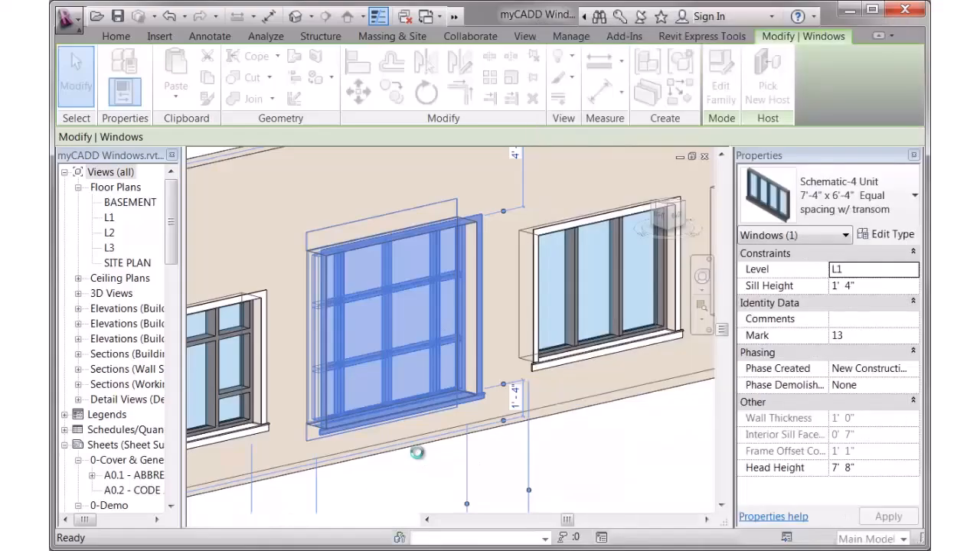
# Step: Open the L1 floor plan and examine the four-unit window's frame and mullions where they meet the wall
pyautogui.doubleClick(109, 219)
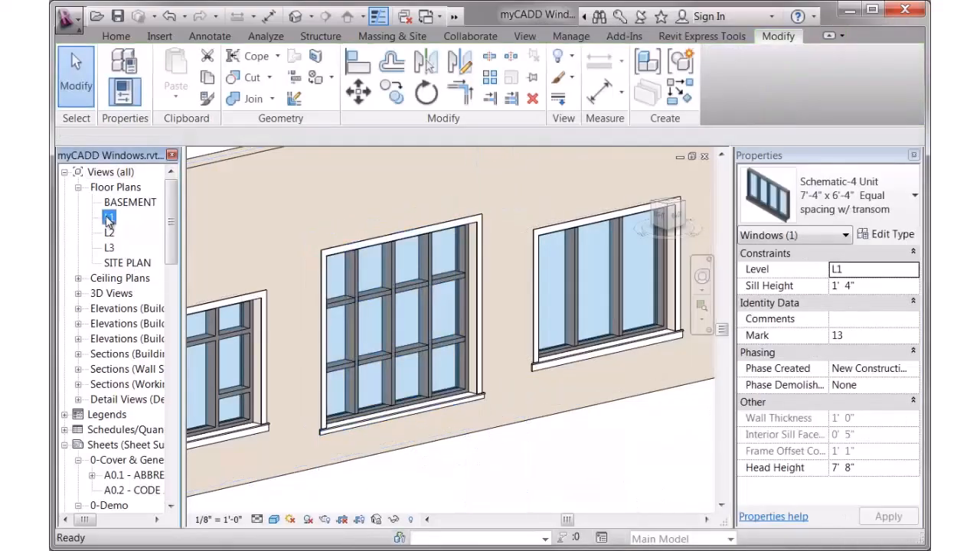
pyautogui.scroll(5, 443, 375)
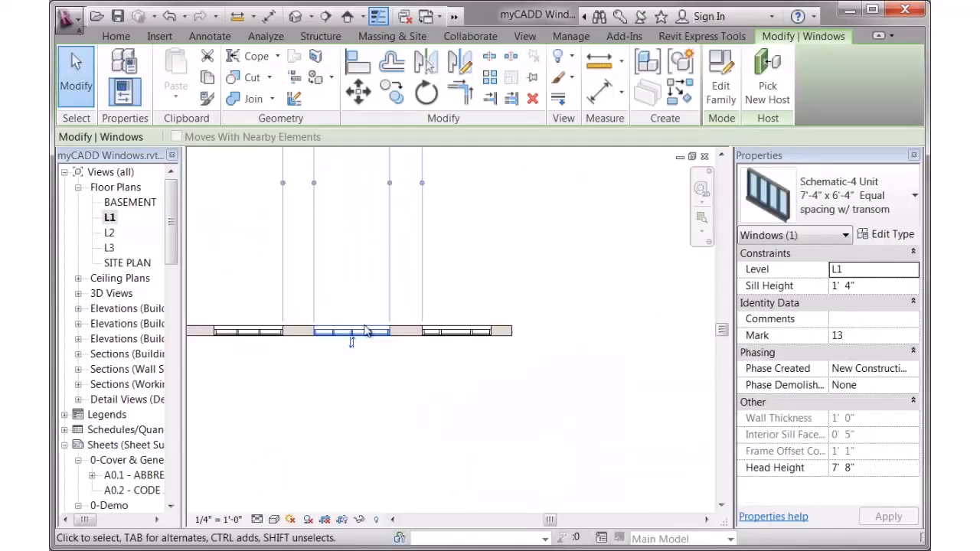
pyautogui.scroll(1, 477, 359)
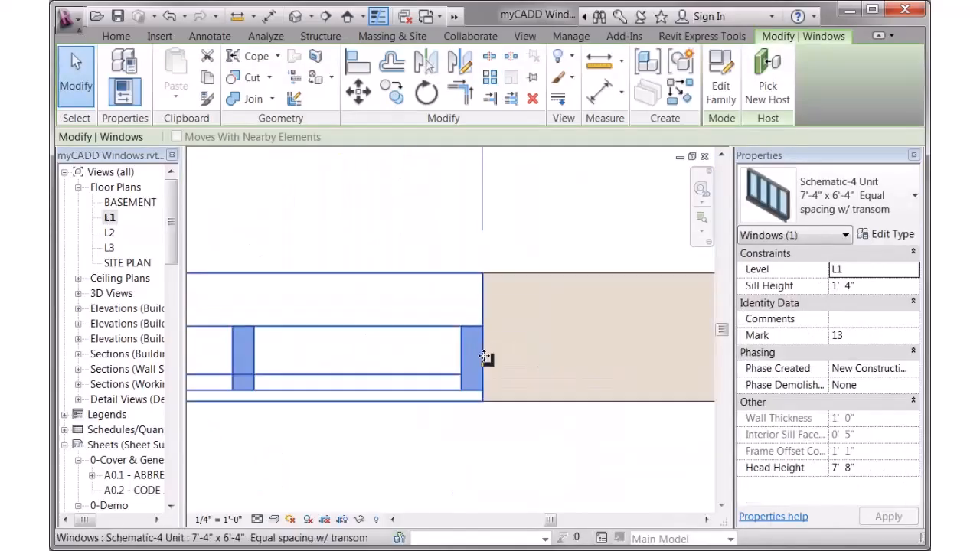
pyautogui.moveTo(554, 349); pyautogui.dragTo(613, 341, button='middle')
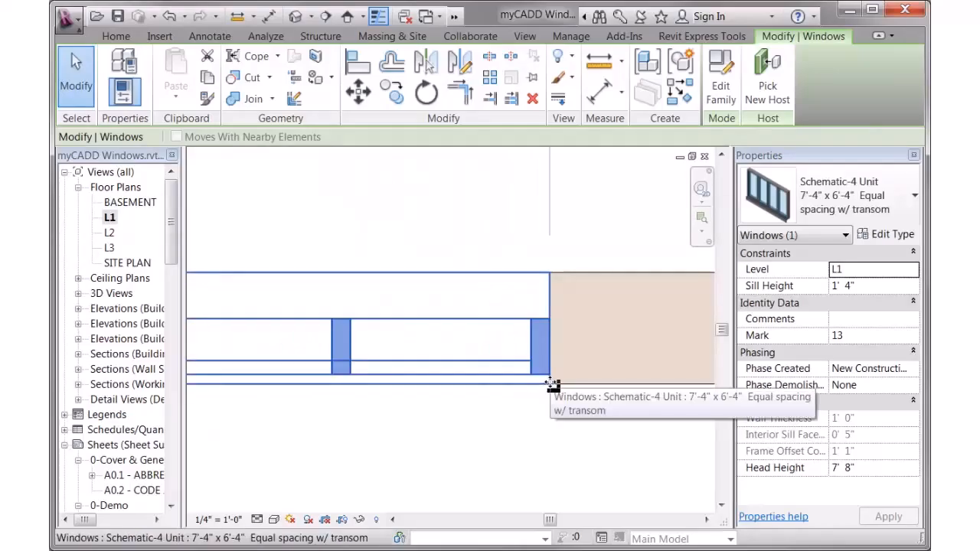
pyautogui.scroll(-1, 446, 416)
pyautogui.scroll(-2, 446, 416)
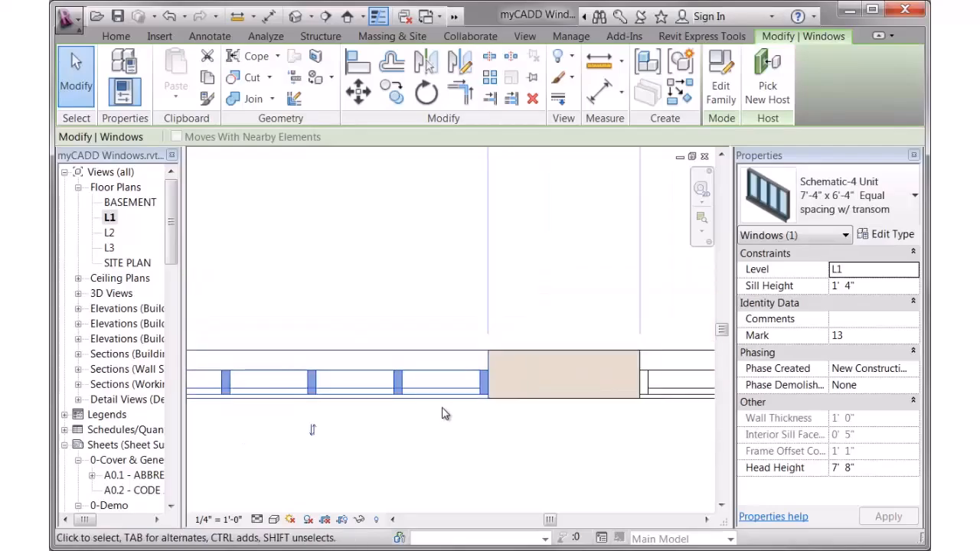
pyautogui.scroll(1, 460, 398)
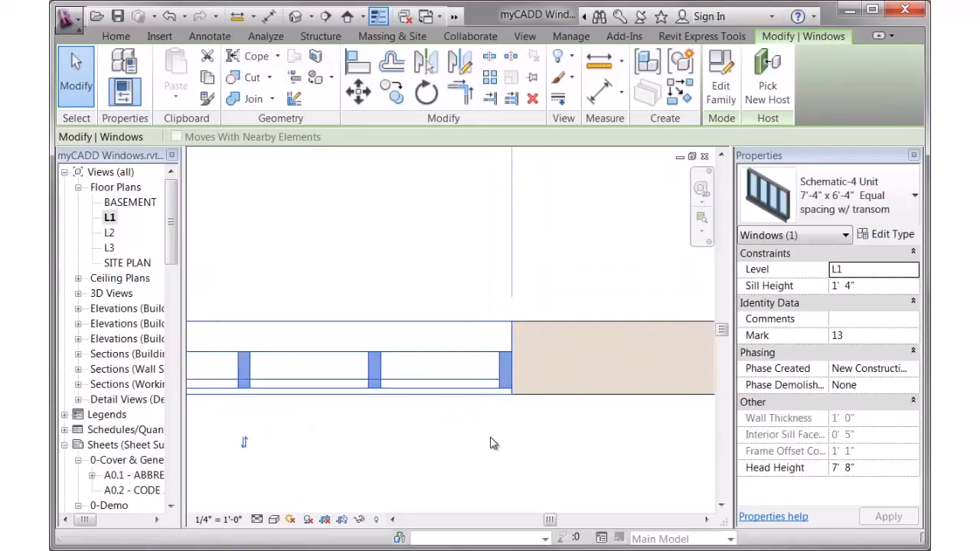
# Step: Set the floor plan's detail level to Medium and turn off Thin Lines to show true line weights
pyautogui.click(265, 520)
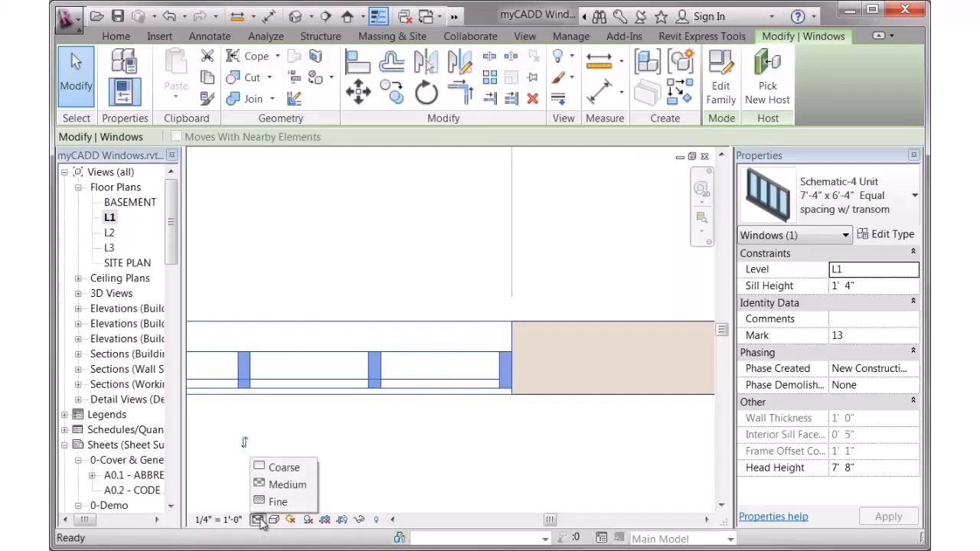
pyautogui.click(284, 483)
pyautogui.click(534, 410)
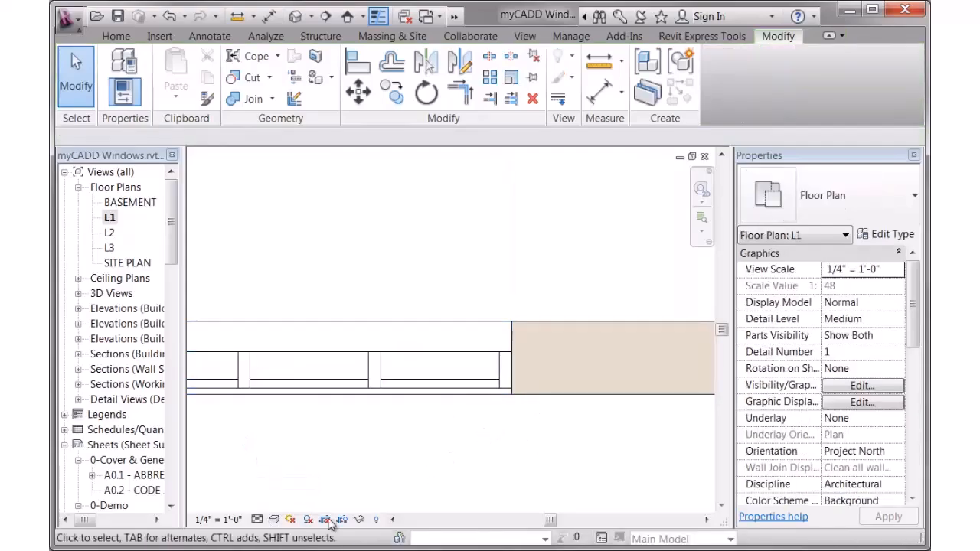
pyautogui.press('t')
pyautogui.press('l')
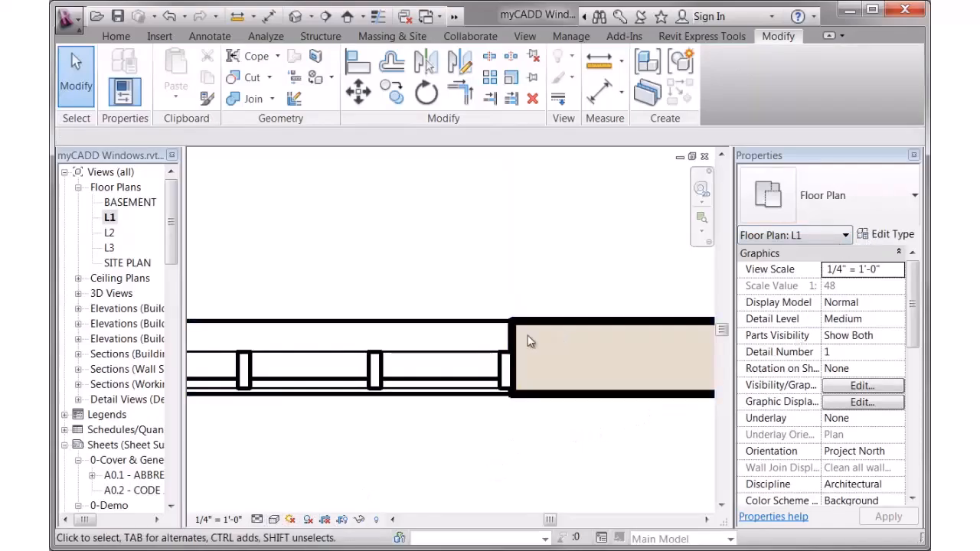
# Step: Set the four-unit window type's Frame Width to 0' 3" and apply it in the plan view
pyautogui.click(505, 353)
pyautogui.click(873, 236)
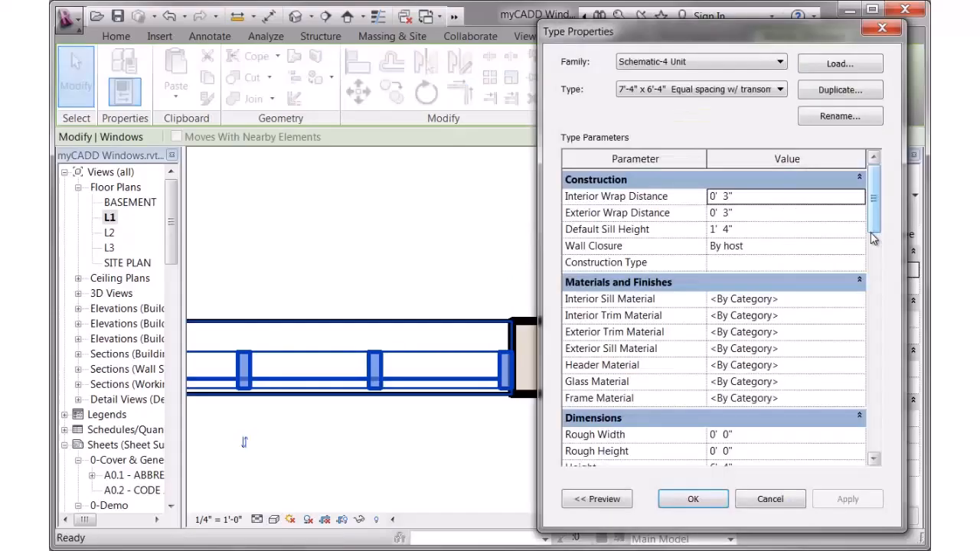
pyautogui.moveTo(876, 230); pyautogui.dragTo(876, 294)
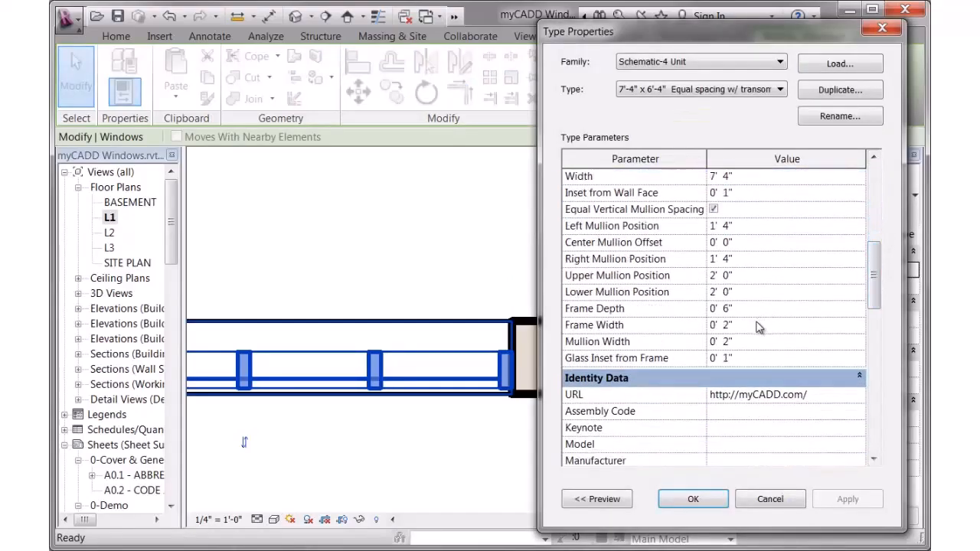
pyautogui.click(734, 327)
pyautogui.click(728, 327)
pyautogui.write('3')
pyautogui.click(842, 499)
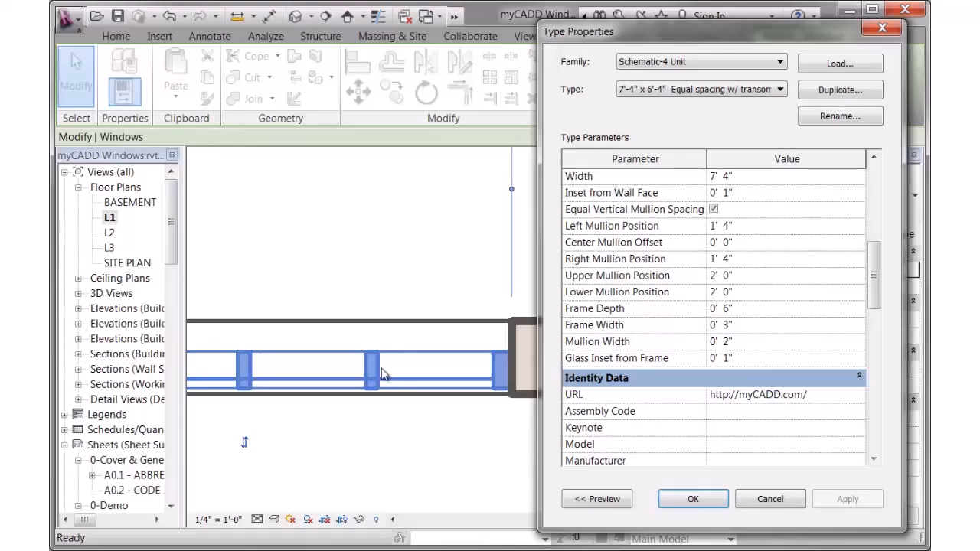
# Step: Set the window type's Mullion Width to 0' 3" and apply it
pyautogui.click(738, 341)
pyautogui.doubleClick(726, 342)
pyautogui.write('3')
pyautogui.click(836, 498)
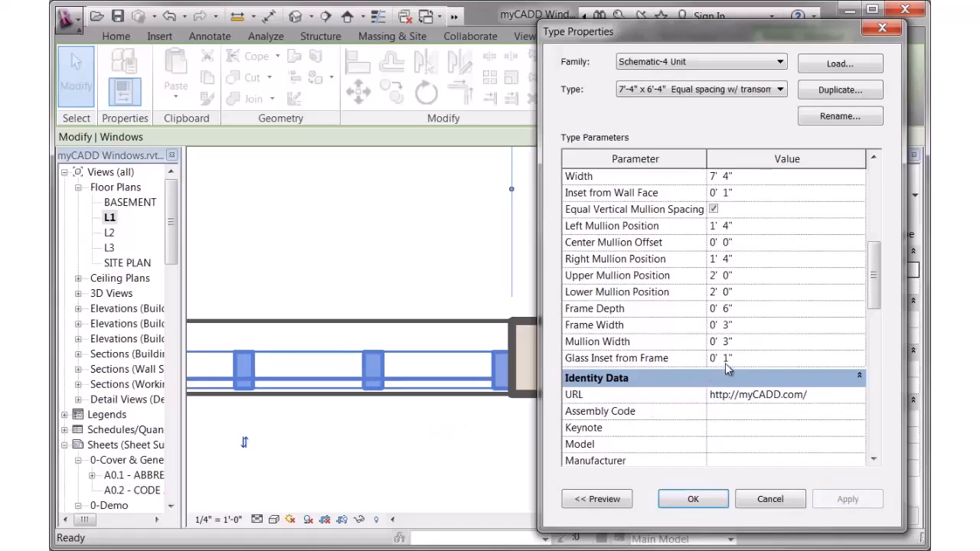
# Step: Set the window type's Inset from Wall Face to 0' 2" and apply it
pyautogui.click(754, 195)
pyautogui.click(754, 195)
pyautogui.write('02')
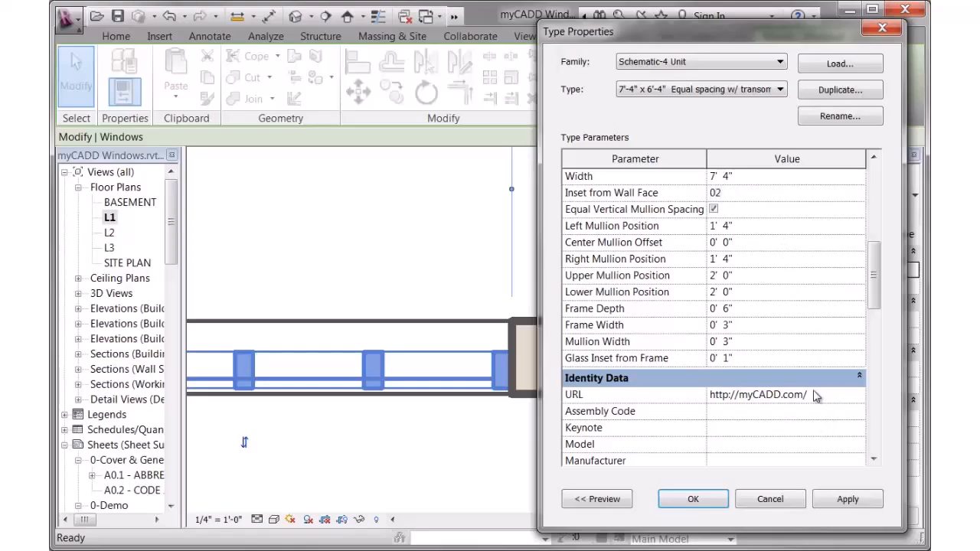
pyautogui.press('BackSpace')
pyautogui.press('BackSpace')
pyautogui.click(842, 500)
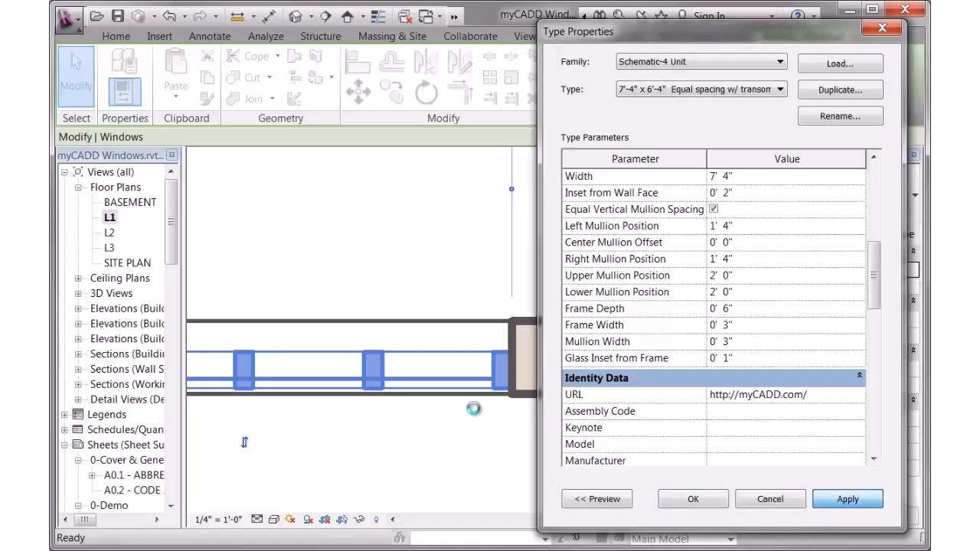
# Step: Set the window type's Glass Inset from Frame to 0' 2" and apply it
pyautogui.doubleClick(729, 357)
pyautogui.write('2')
pyautogui.click(830, 499)
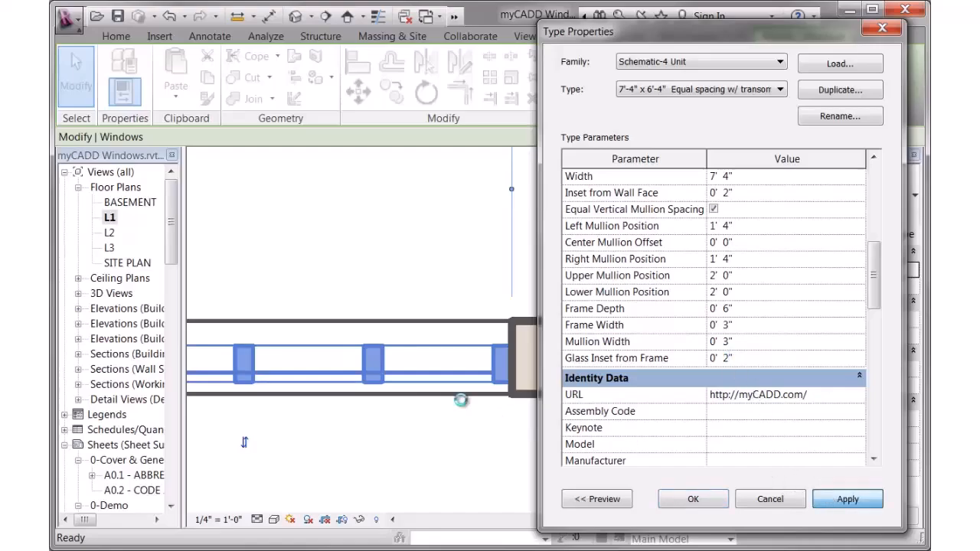
# Step: Return Glass Inset from Frame and Inset from Wall Face to 0' 1" each, applying both changes
pyautogui.doubleClick(729, 357)
pyautogui.write('1')
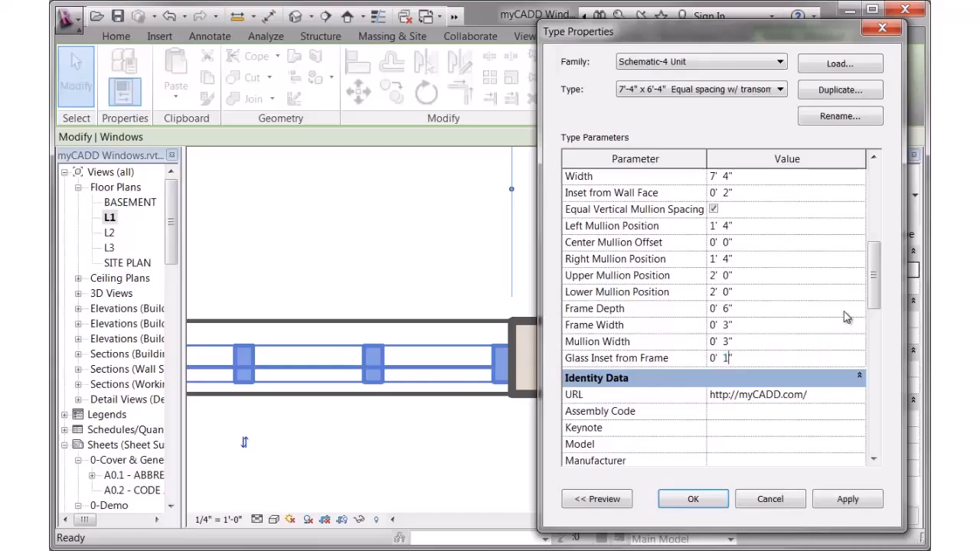
pyautogui.click(840, 499)
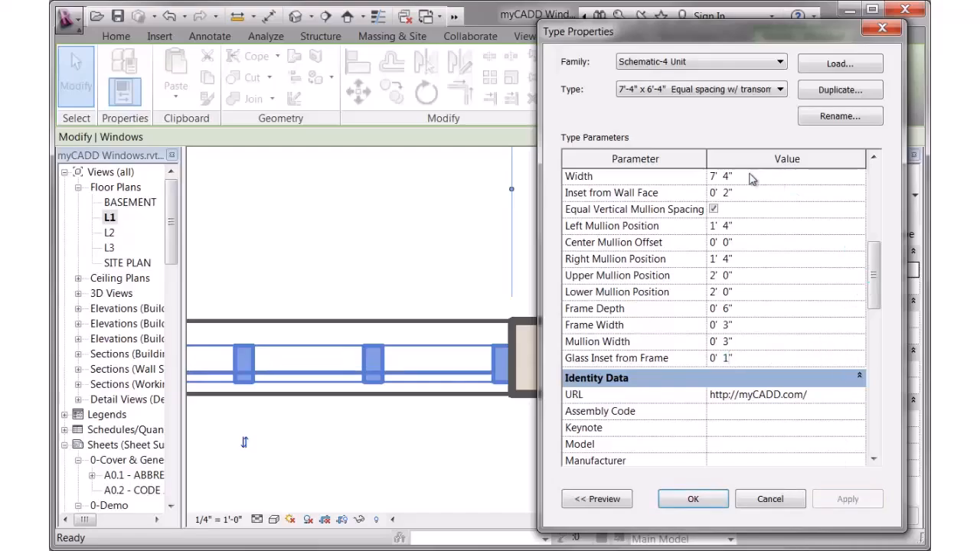
pyautogui.doubleClick(729, 194)
pyautogui.write('1')
pyautogui.click(851, 507)
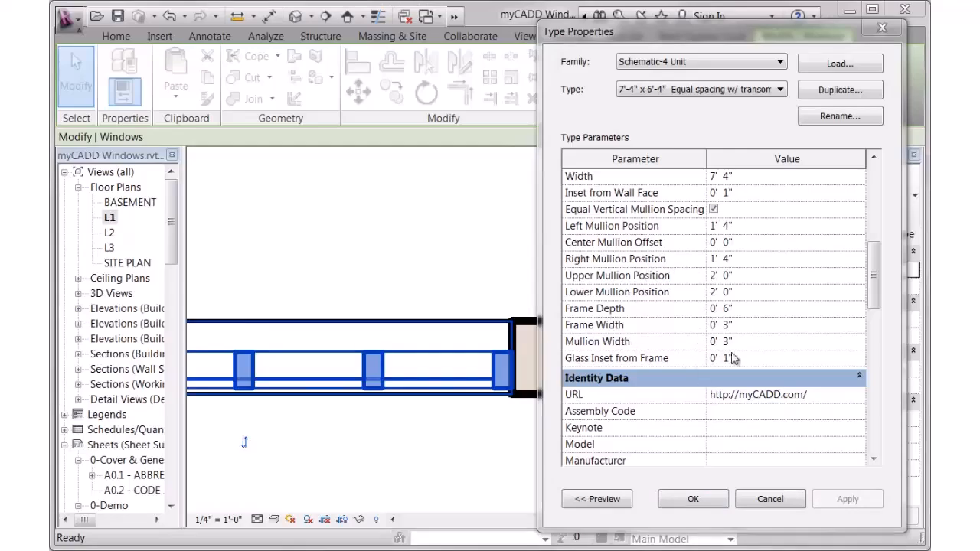
# Step: Set the window type's Header Extension Length to 0' 8" and accept the type properties
pyautogui.scroll(-7, 873, 299)
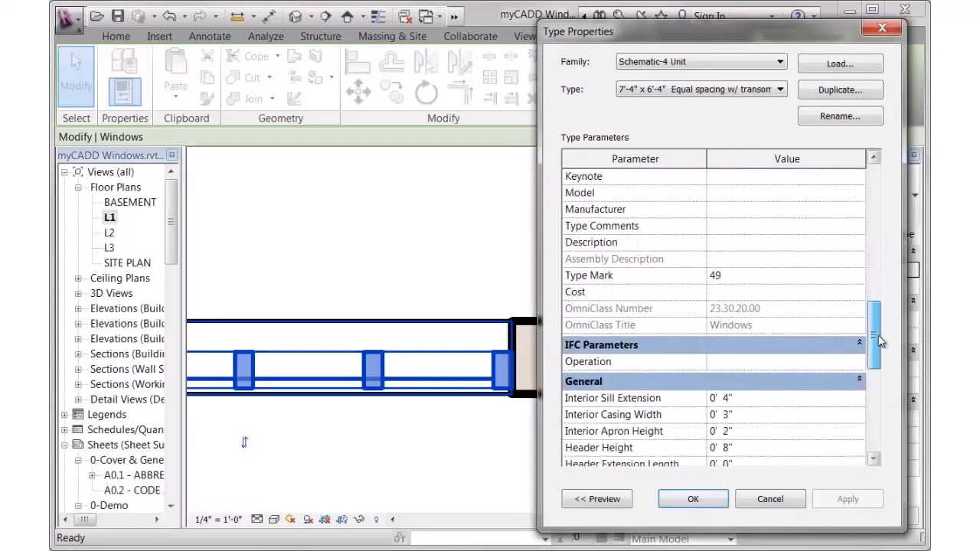
pyautogui.scroll(-3, 879, 360)
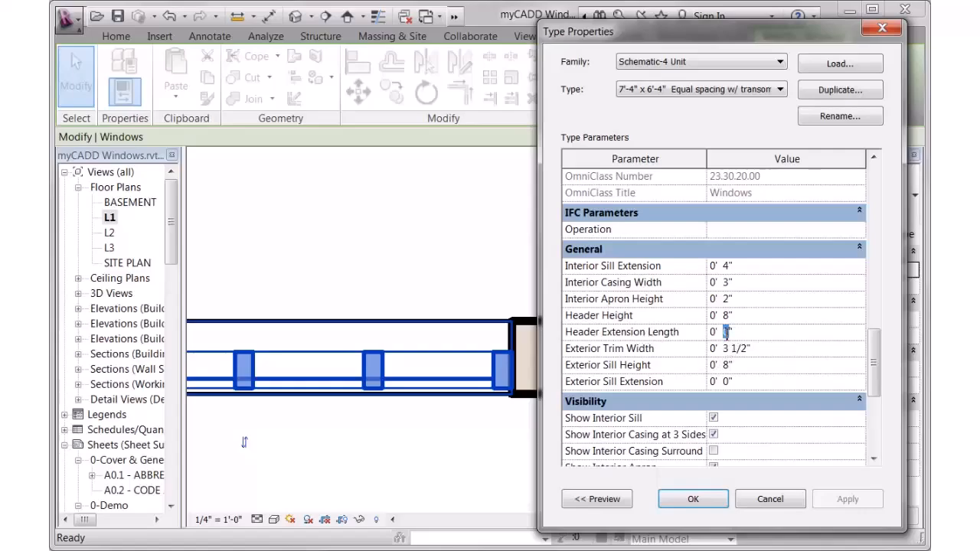
pyautogui.write('8')
pyautogui.click(693, 499)
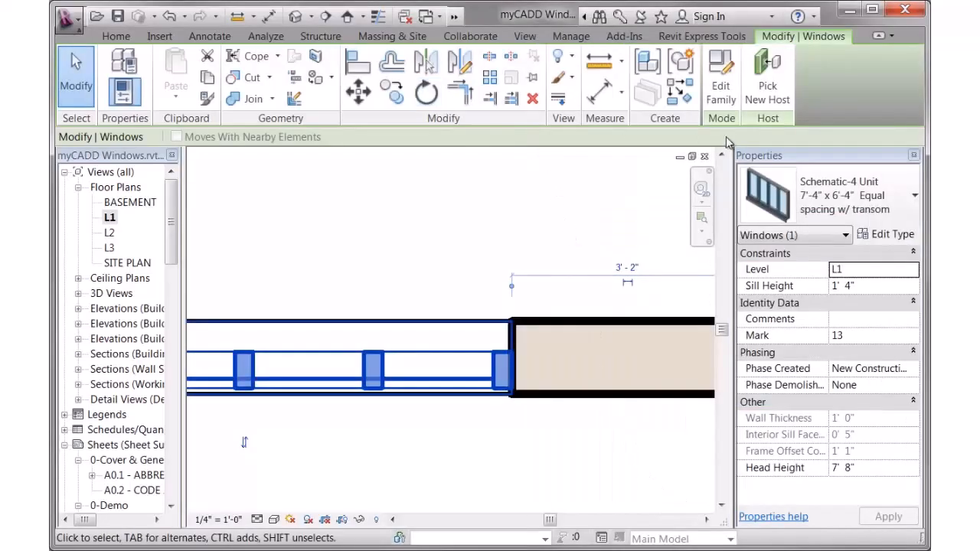
# Step: Close the floor plan and show the four-unit window's extended header from the wall's exterior in the 3D view
pyautogui.click(704, 157)
pyautogui.keyDown('shift'); pyautogui.moveTo(401, 410); pyautogui.dragTo(619, 412, button='middle'); pyautogui.keyUp('shift')
pyautogui.click(566, 446)
pyautogui.moveTo(569, 450); pyautogui.dragTo(389, 451, button='middle')
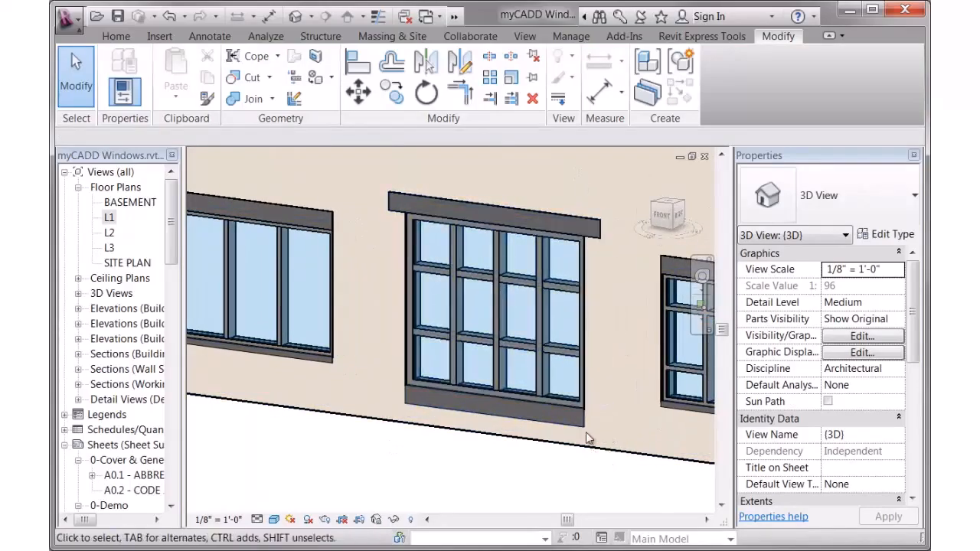
# Step: Open the four-unit window's type properties and review its General, Visibility, and Materials and Finishes parameters
pyautogui.click(566, 241)
pyautogui.click(888, 235)
pyautogui.moveTo(877, 210); pyautogui.dragTo(878, 382)
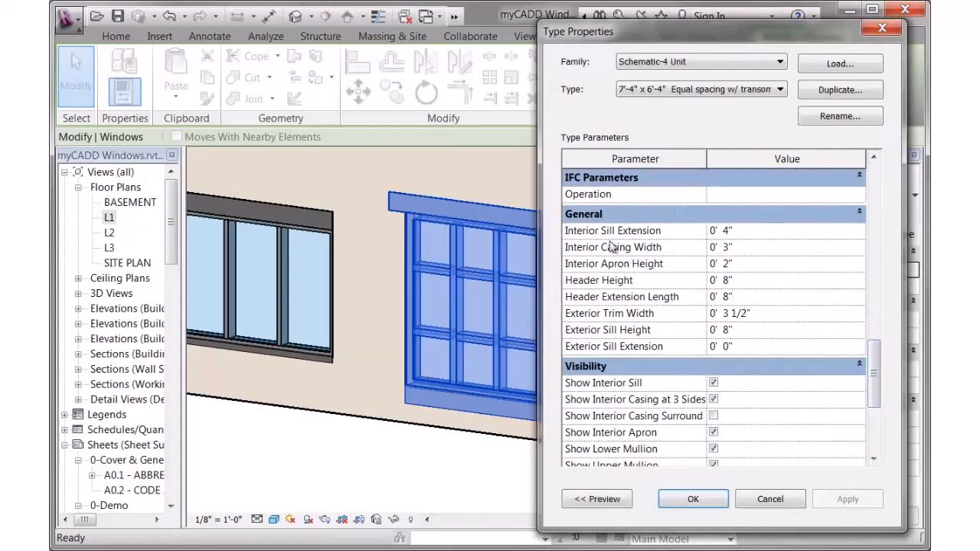
pyautogui.moveTo(875, 371); pyautogui.dragTo(876, 209)
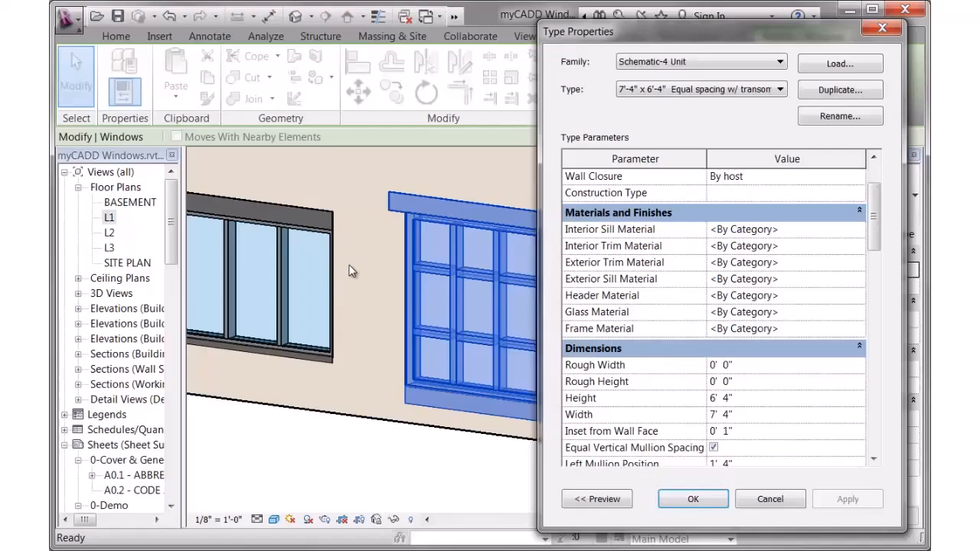
# Step: Accept the type properties and compare the manual-design window at the wall's end with the neighbouring four-unit window
pyautogui.click(699, 503)
pyautogui.click(483, 461)
pyautogui.scroll(-3, 484, 461)
pyautogui.moveTo(490, 465); pyautogui.dragTo(479, 394, button='middle')
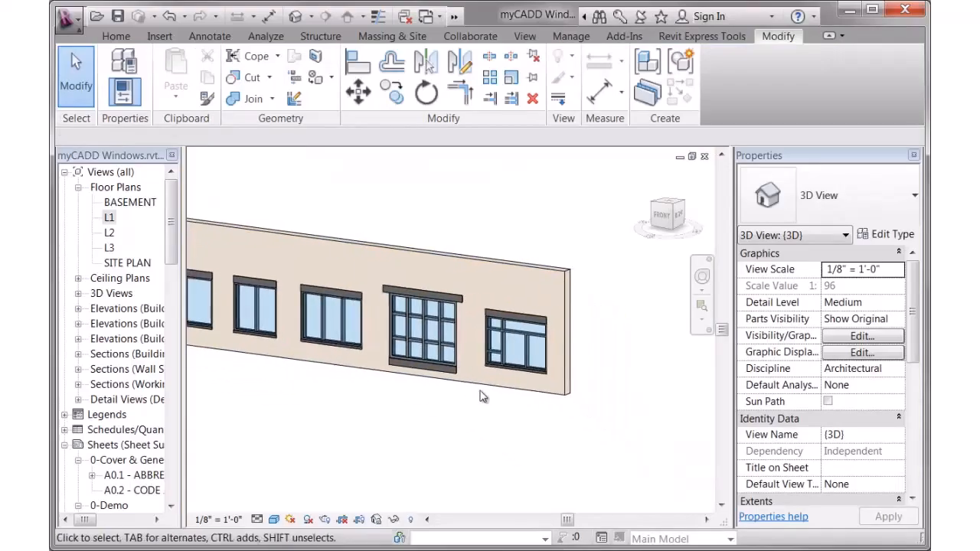
pyautogui.click(517, 341)
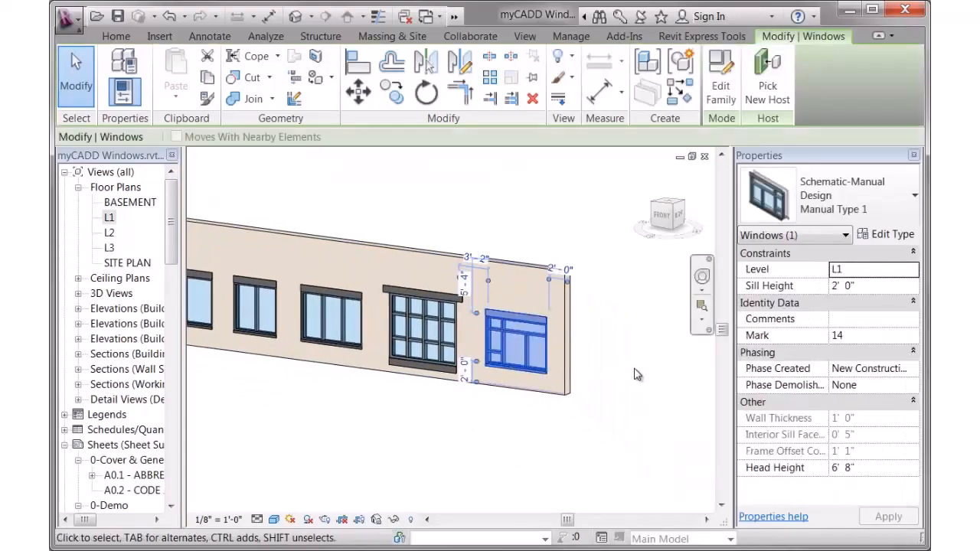
pyautogui.click(589, 422)
pyautogui.click(423, 309)
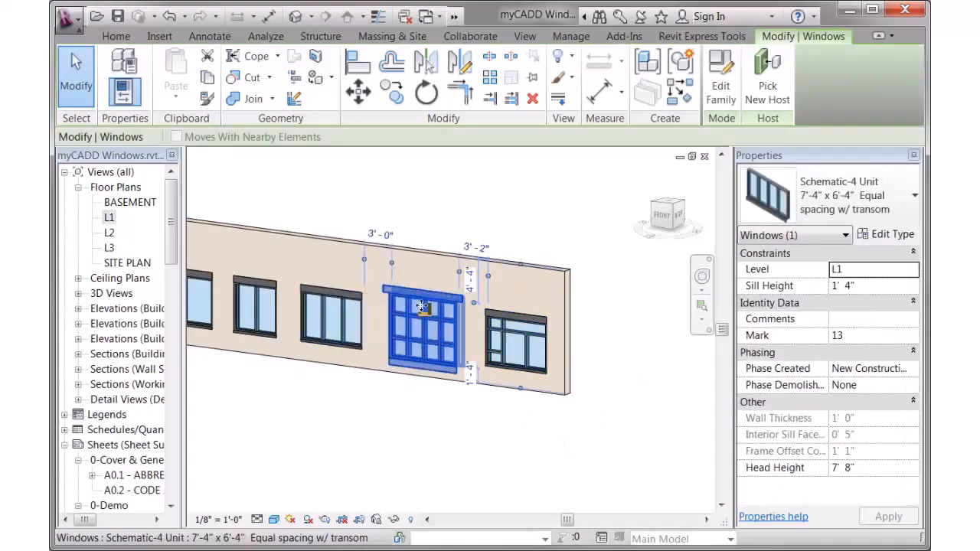
pyautogui.click(484, 430)
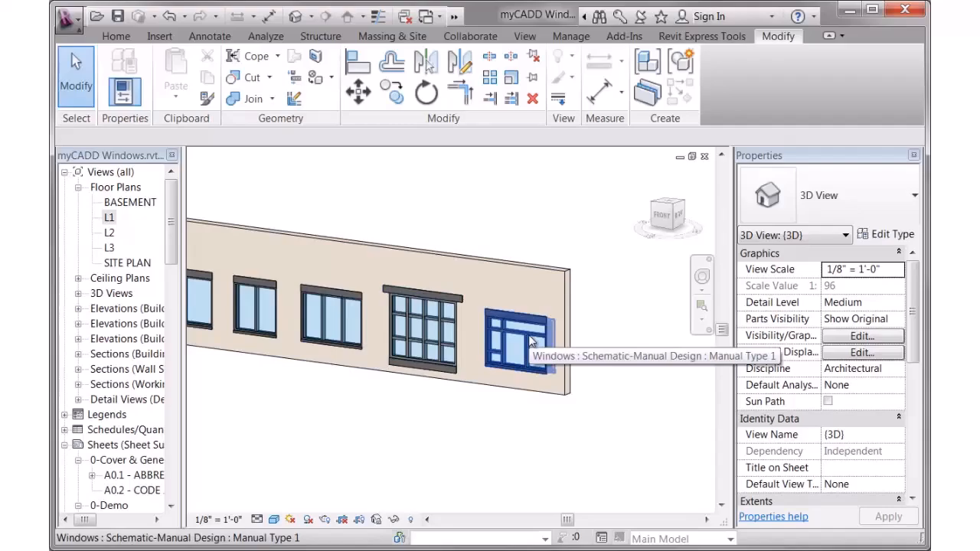
# Step: Open the Schematic-Manual Design window's family for editing from the 3D view
pyautogui.moveTo(598, 389); pyautogui.dragTo(578, 370, button='middle')
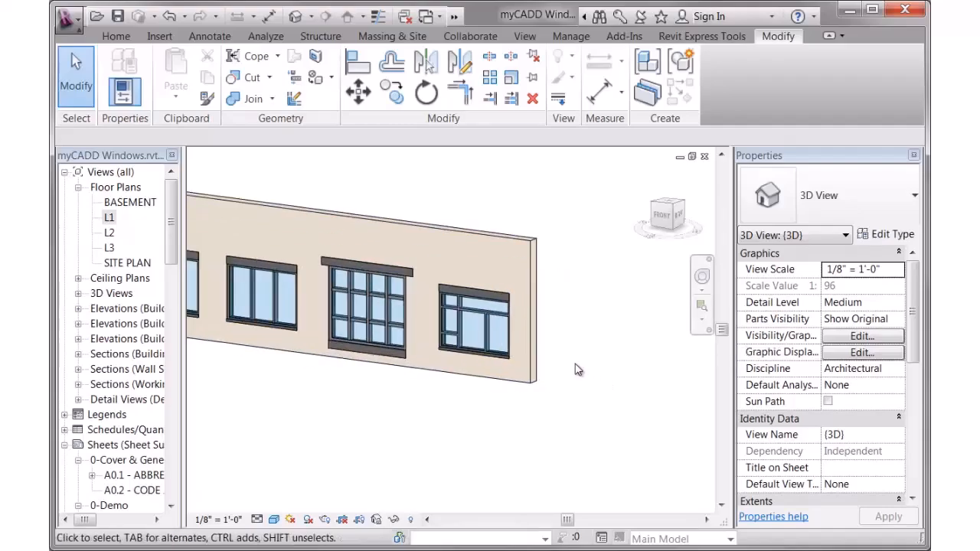
pyautogui.scroll(1, 578, 370)
pyautogui.scroll(2, 467, 329)
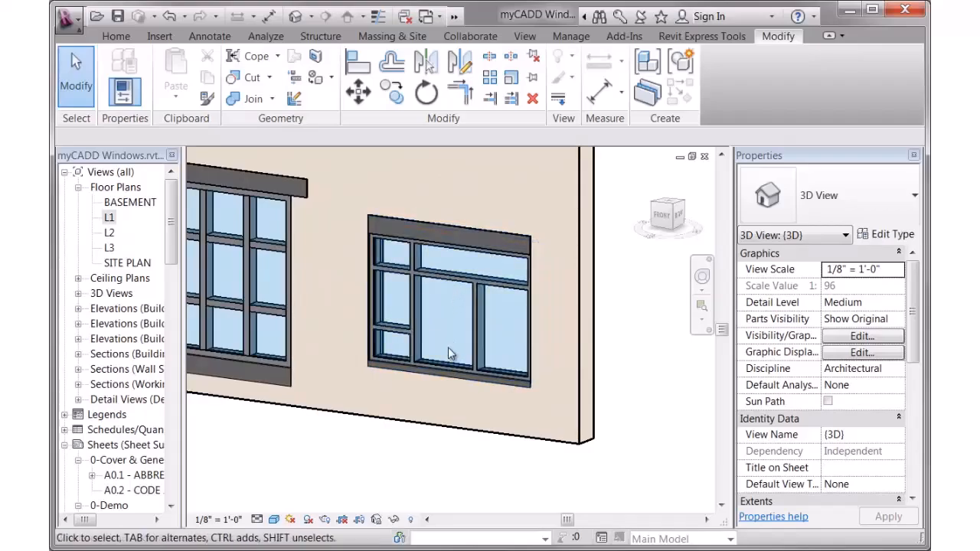
pyautogui.click(397, 302)
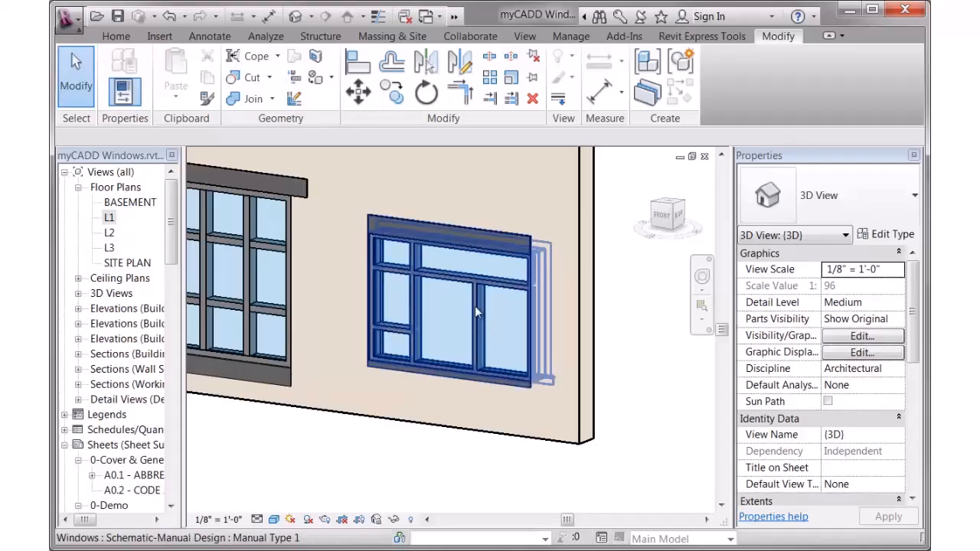
pyautogui.click(510, 337)
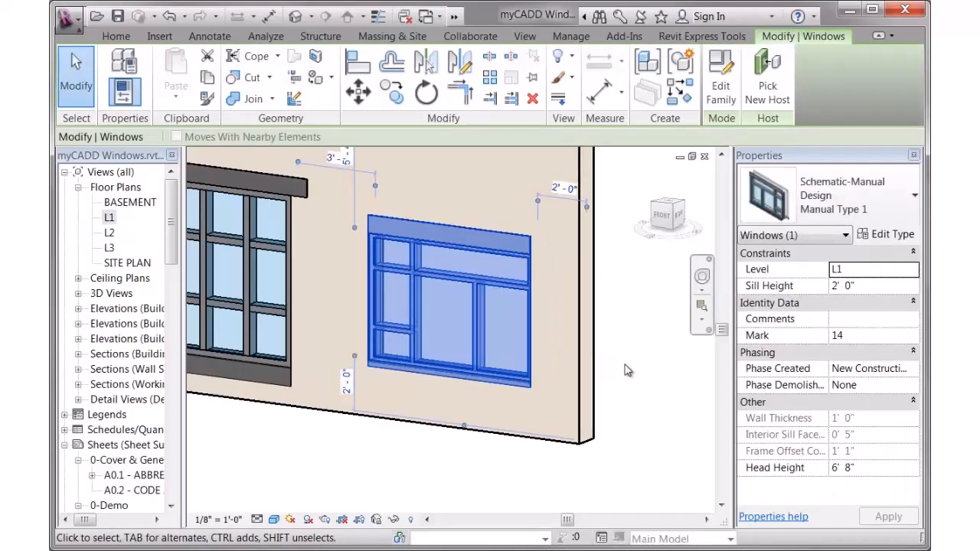
pyautogui.click(723, 84)
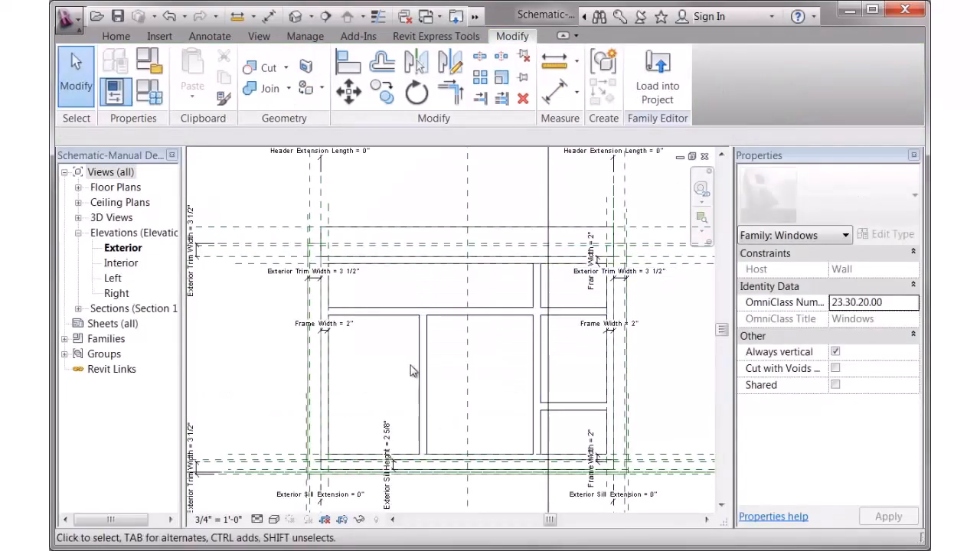
# Step: Examine the family's Cut at 4ft floor plan and return to the mullion layout in the Exterior elevation
pyautogui.scroll(-2, 461, 371)
pyautogui.moveTo(462, 371); pyautogui.dragTo(437, 343, button='middle')
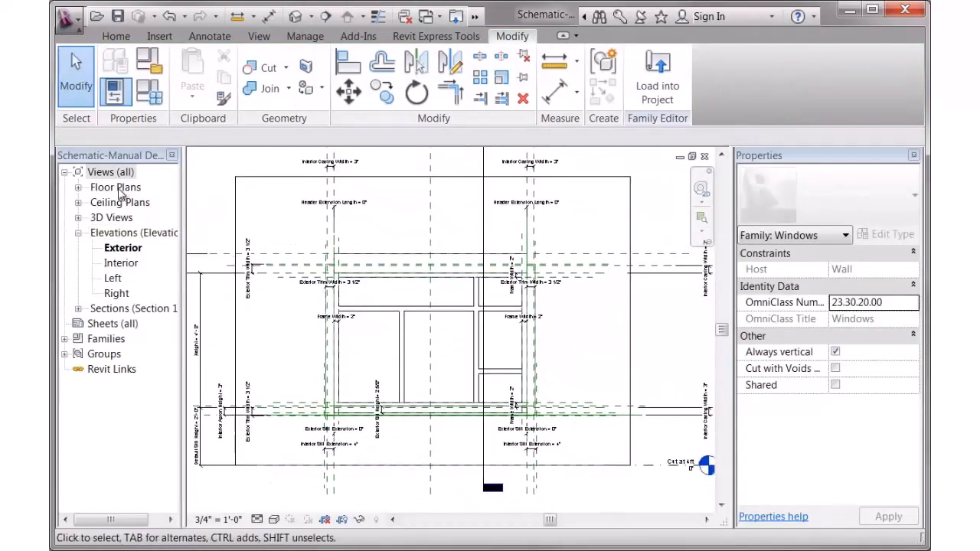
pyautogui.click(78, 187)
pyautogui.click(123, 218)
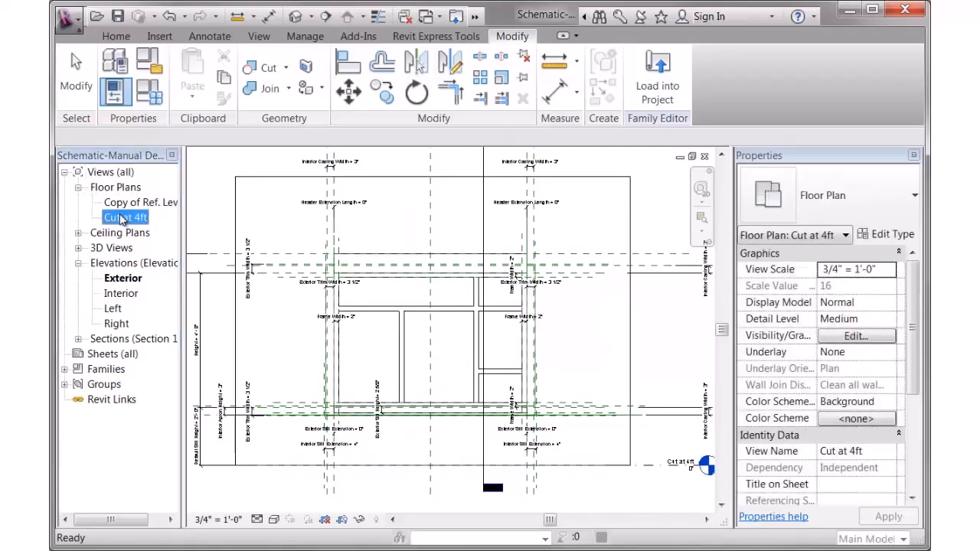
pyautogui.doubleClick(123, 218)
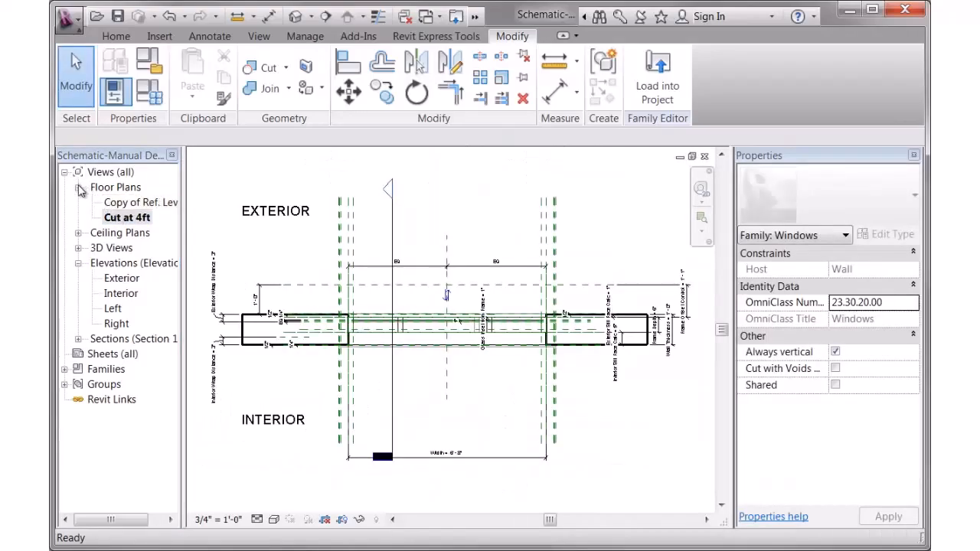
pyautogui.doubleClick(119, 280)
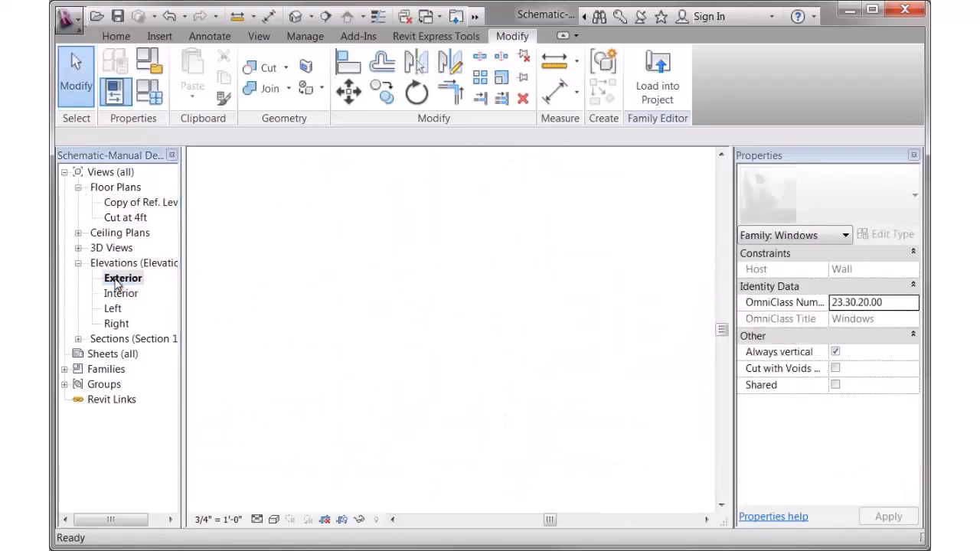
pyautogui.moveTo(417, 347); pyautogui.dragTo(460, 301, button='middle')
pyautogui.scroll(6, 452, 349)
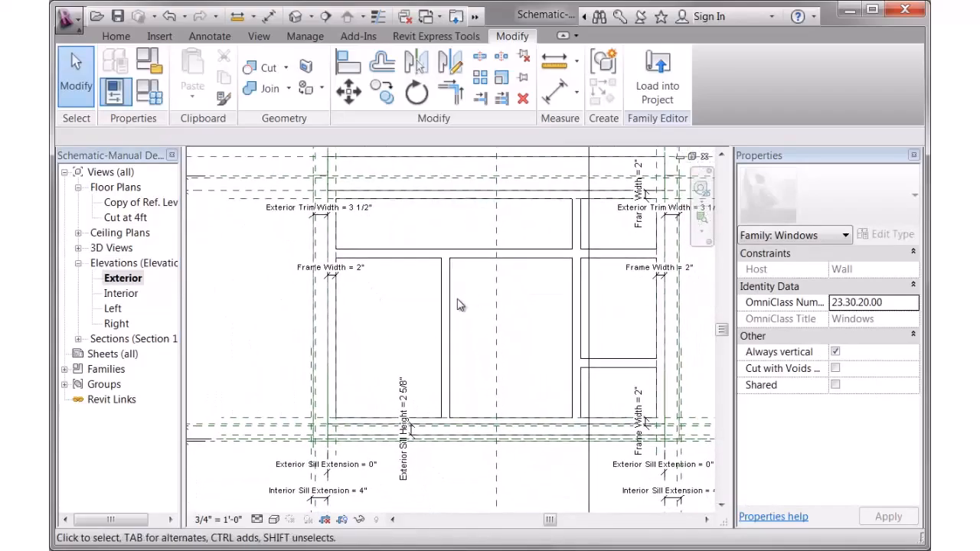
# Step: Move the vertical mullion below the transom about 1' 0" to the left, toward the frame's edge
pyautogui.click(449, 300)
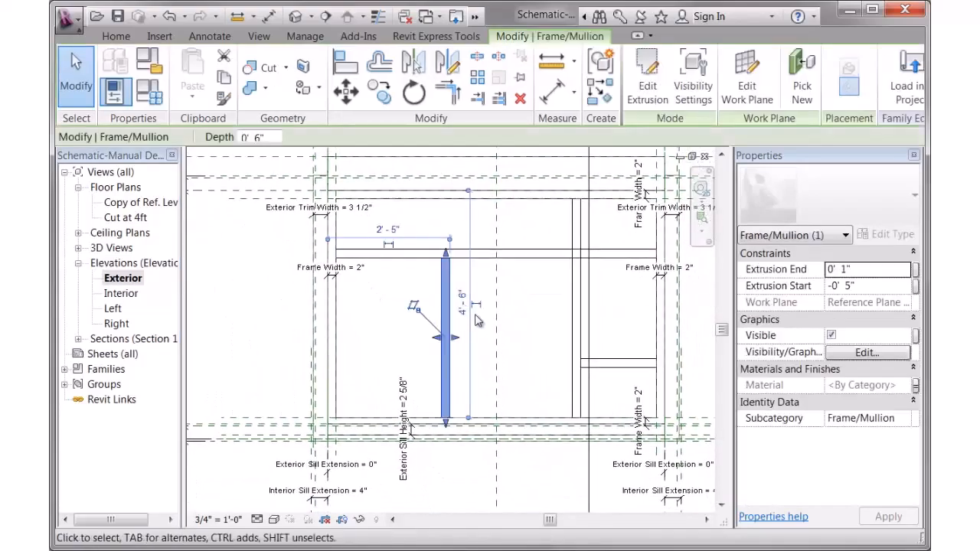
pyautogui.click(346, 90)
pyautogui.click(423, 297)
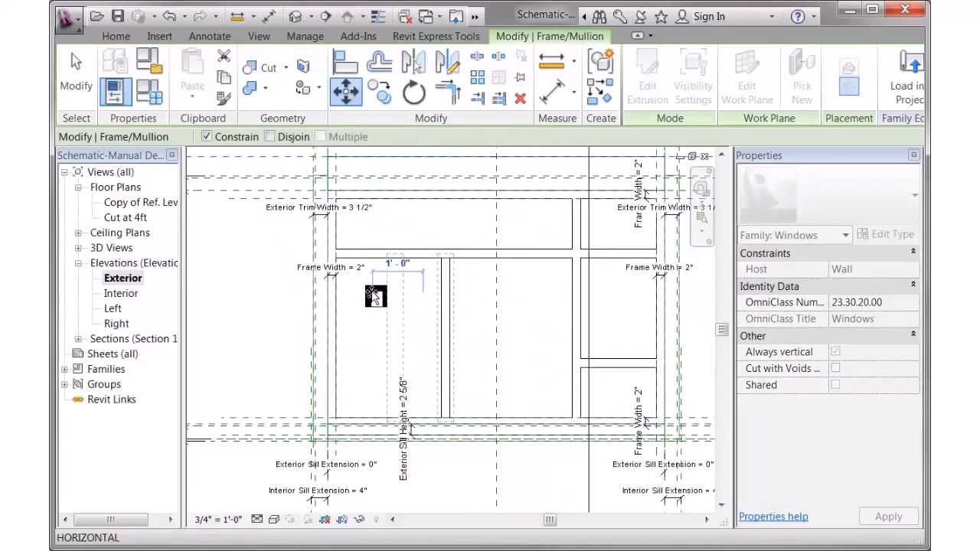
pyautogui.click(391, 298)
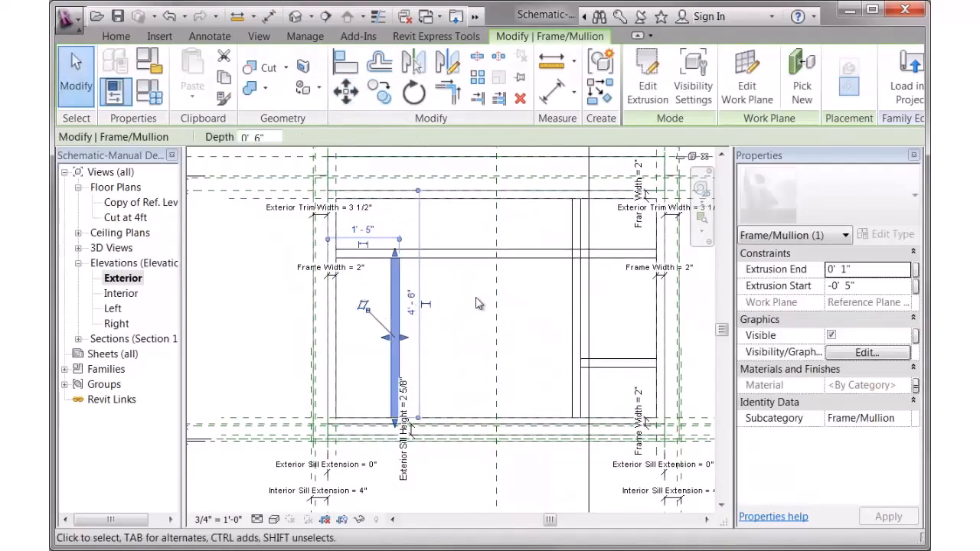
# Step: Copy the moved vertical mullion about 2' 4" to the right within the window's lower section
pyautogui.click(380, 90)
pyautogui.click(418, 299)
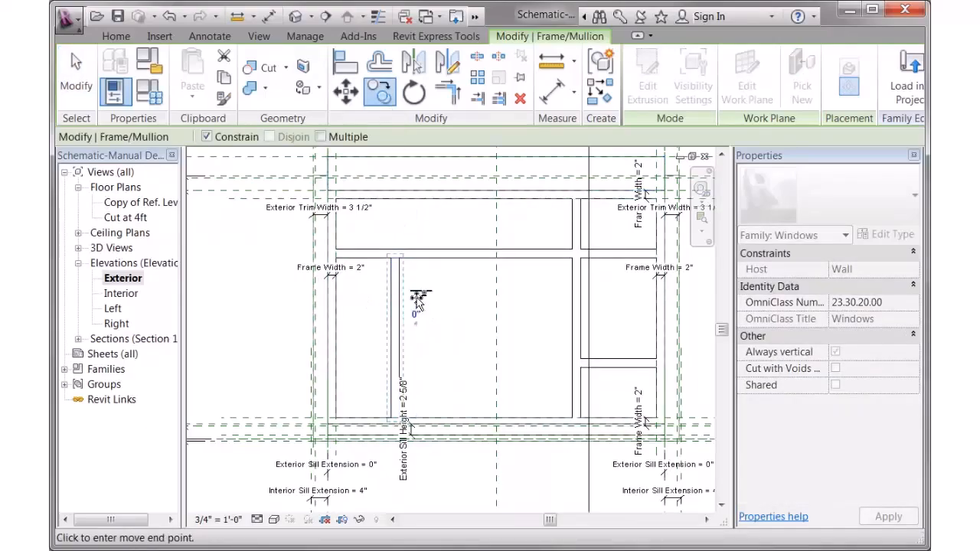
pyautogui.click(534, 297)
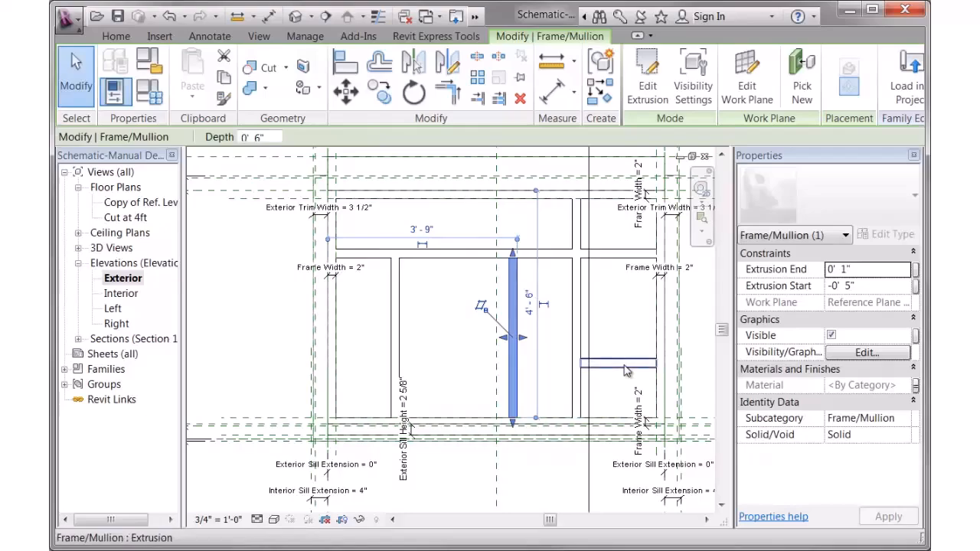
# Step: Copy the short horizontal mullion in the narrow right-hand bay about 1' 1" upward
pyautogui.click(621, 364)
pyautogui.click(380, 90)
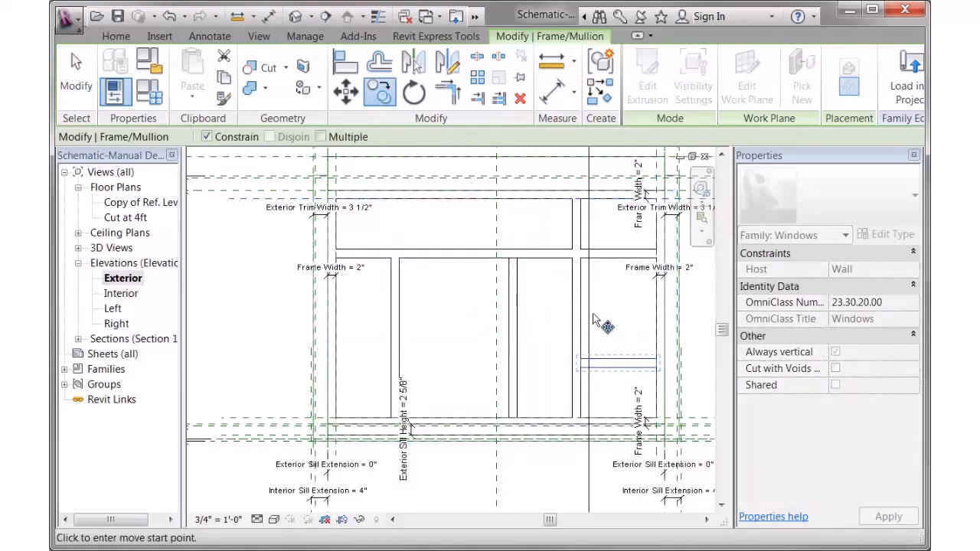
pyautogui.click(609, 332)
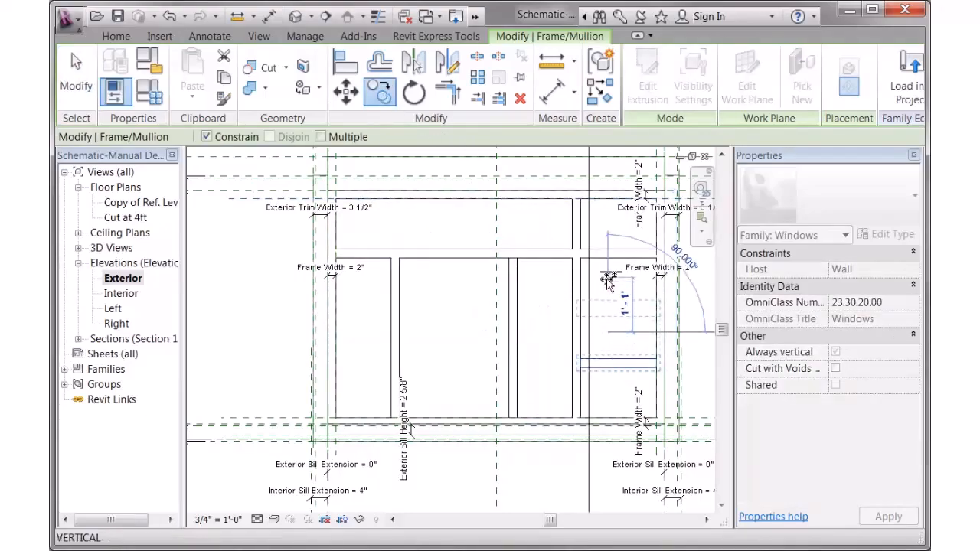
pyautogui.click(606, 279)
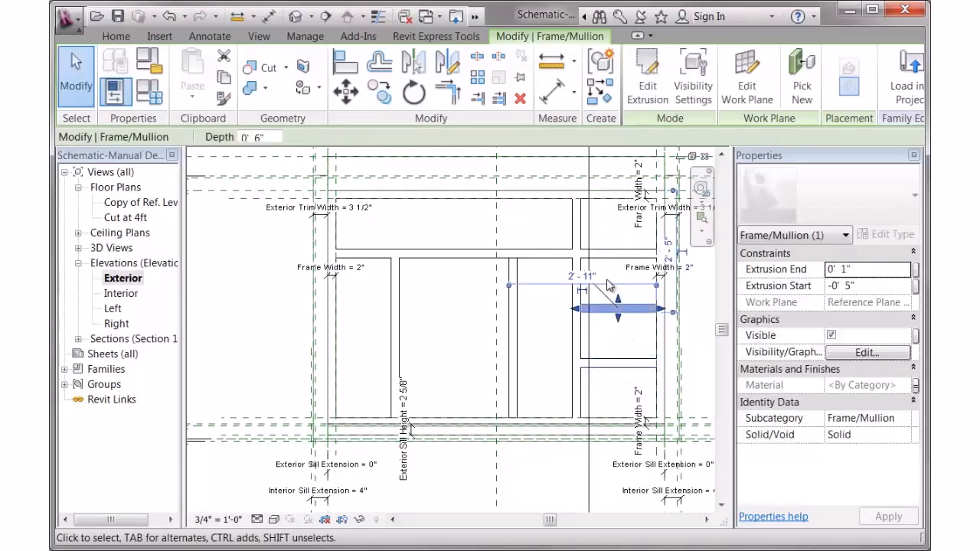
pyautogui.click(610, 342)
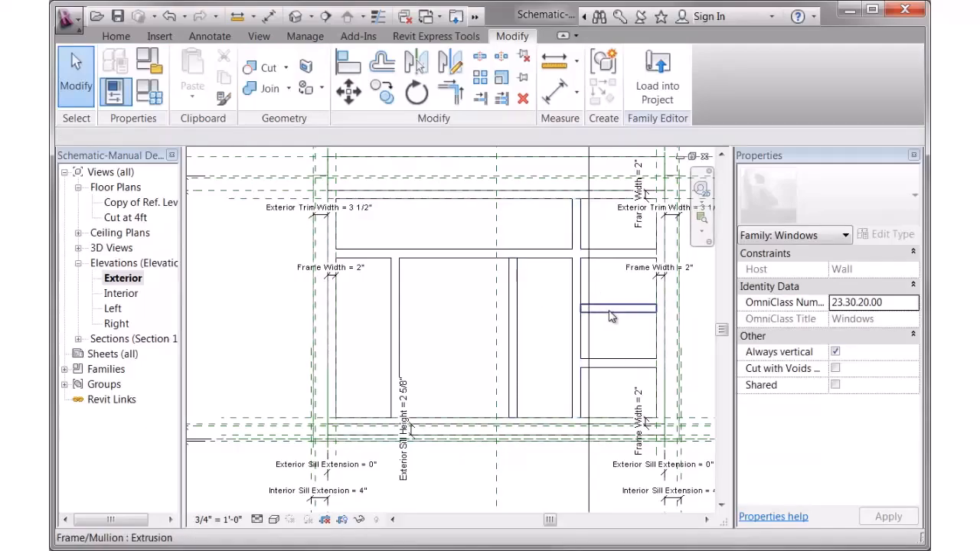
# Step: Join the copied mullions to the window frame's solid geometry
pyautogui.click(264, 89)
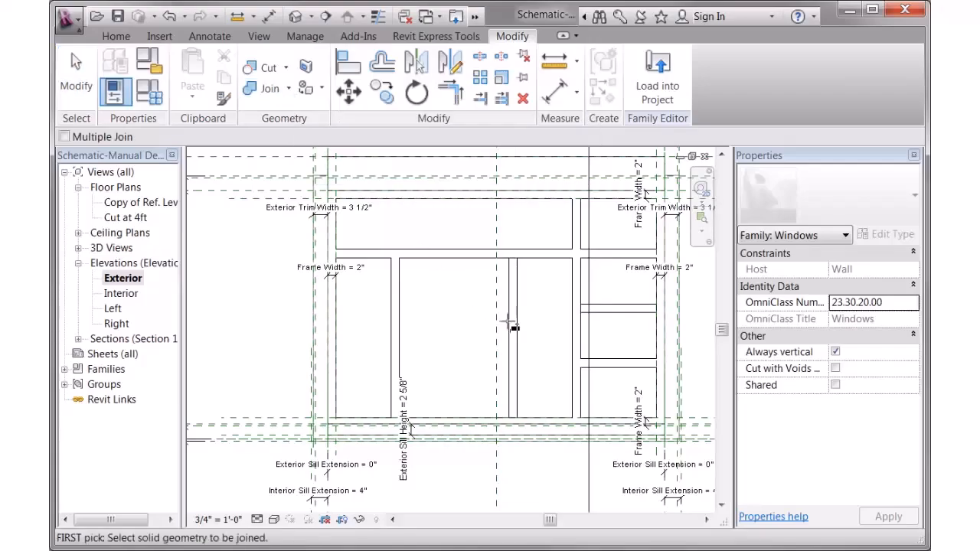
pyautogui.click(526, 272)
pyautogui.click(524, 277)
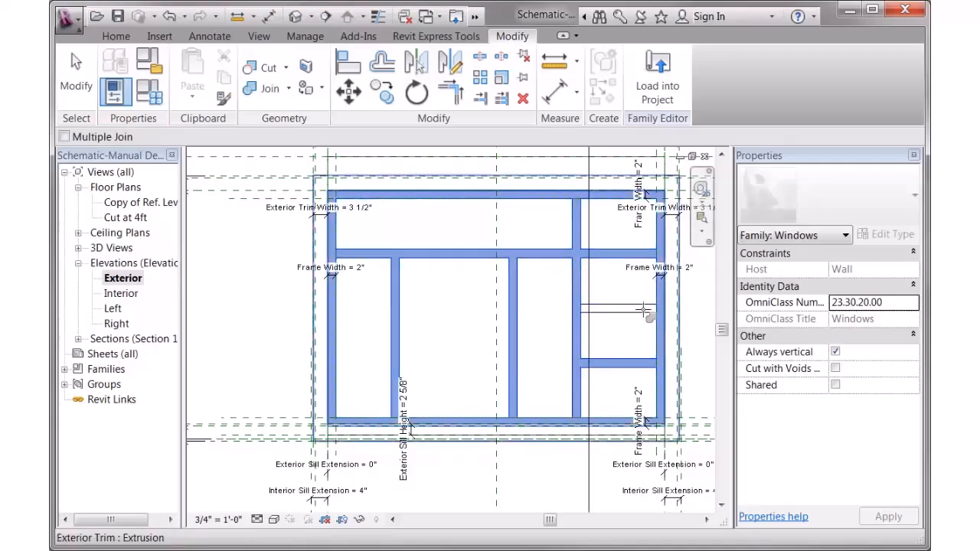
pyautogui.click(632, 330)
pyautogui.scroll(-3, 531, 313)
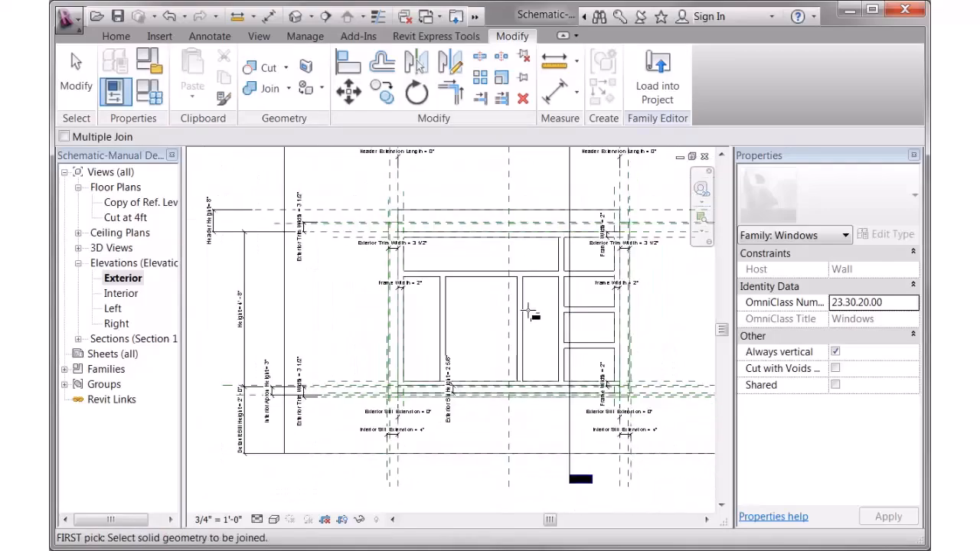
pyautogui.moveTo(531, 314); pyautogui.dragTo(473, 342, button='middle')
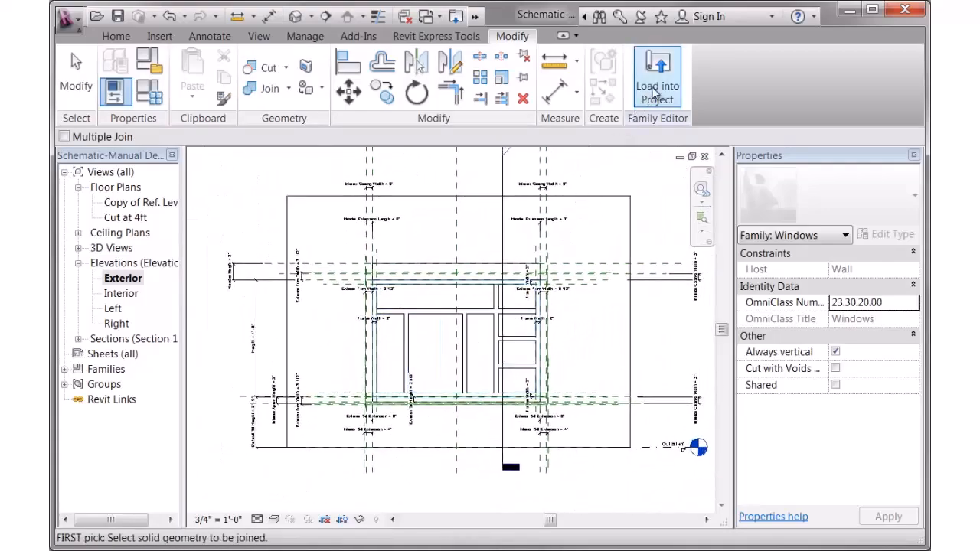
# Step: Load the edited window family into the project over its existing version and show the whole wall in the 3D view
pyautogui.click(657, 76)
pyautogui.click(582, 337)
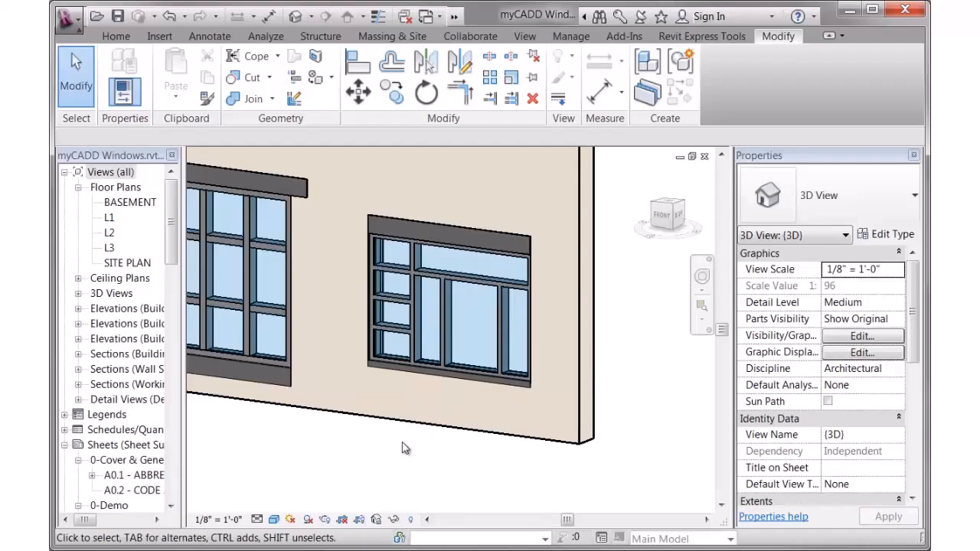
pyautogui.scroll(-3, 418, 442)
pyautogui.moveTo(405, 464); pyautogui.dragTo(558, 438, button='middle')
pyautogui.scroll(-2, 580, 455)
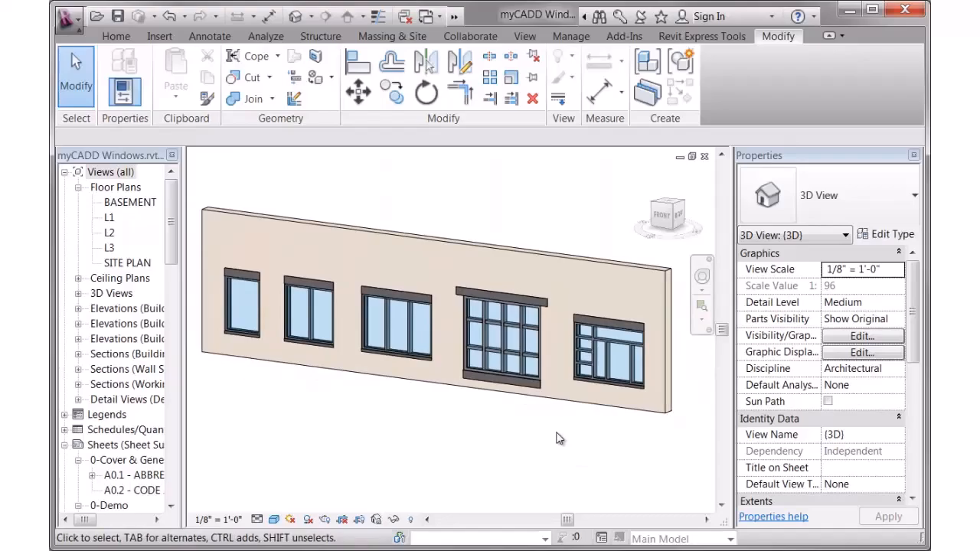